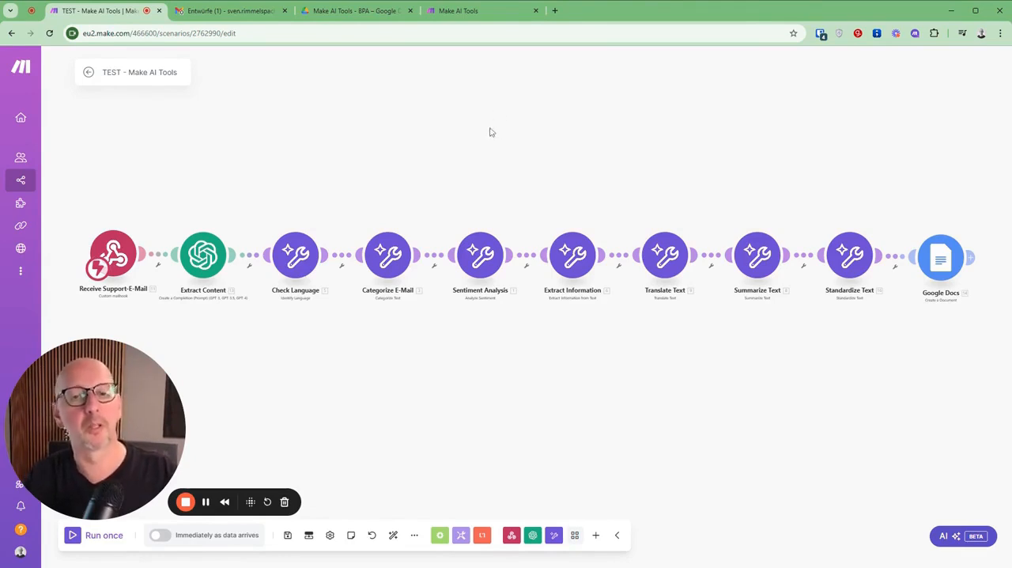
# Step: Read the Analyze Sentiment section of the Make AI Tools help page, including its example, and collapse it again
pyautogui.click(472, 12)
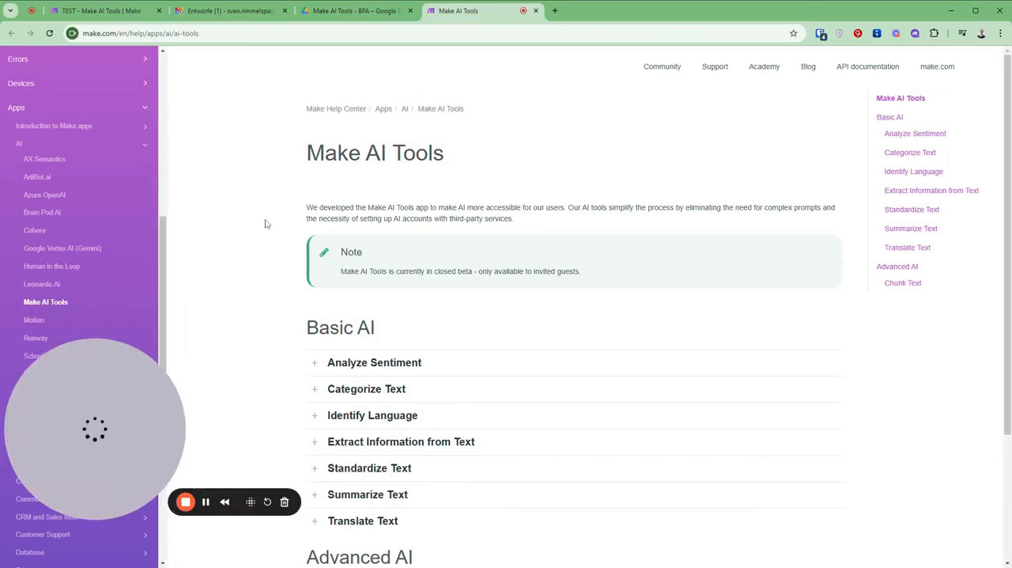
pyautogui.scroll(-1, 263, 218)
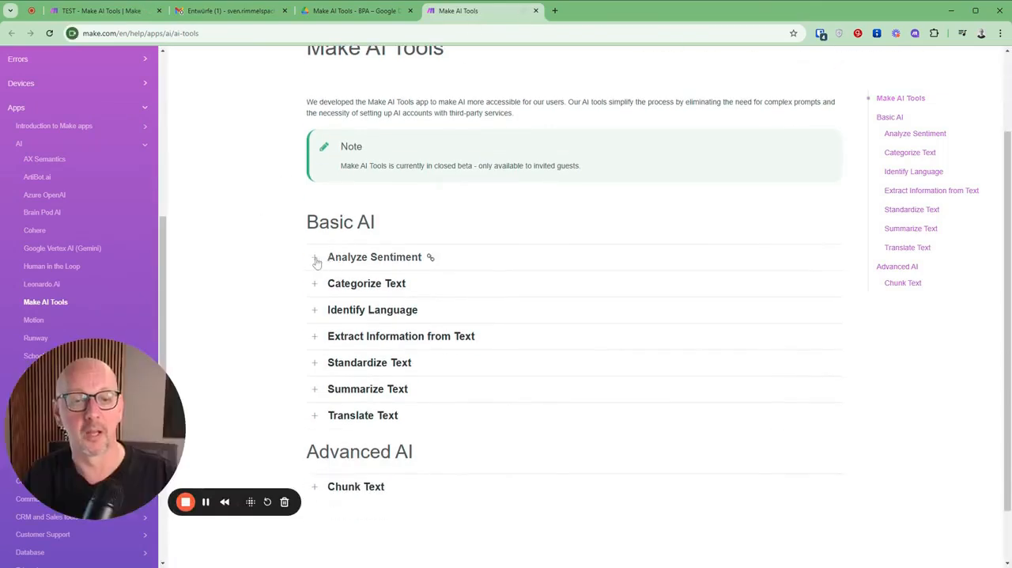
pyautogui.click(327, 257)
pyautogui.scroll(-2, 499, 299)
pyautogui.scroll(-2, 500, 299)
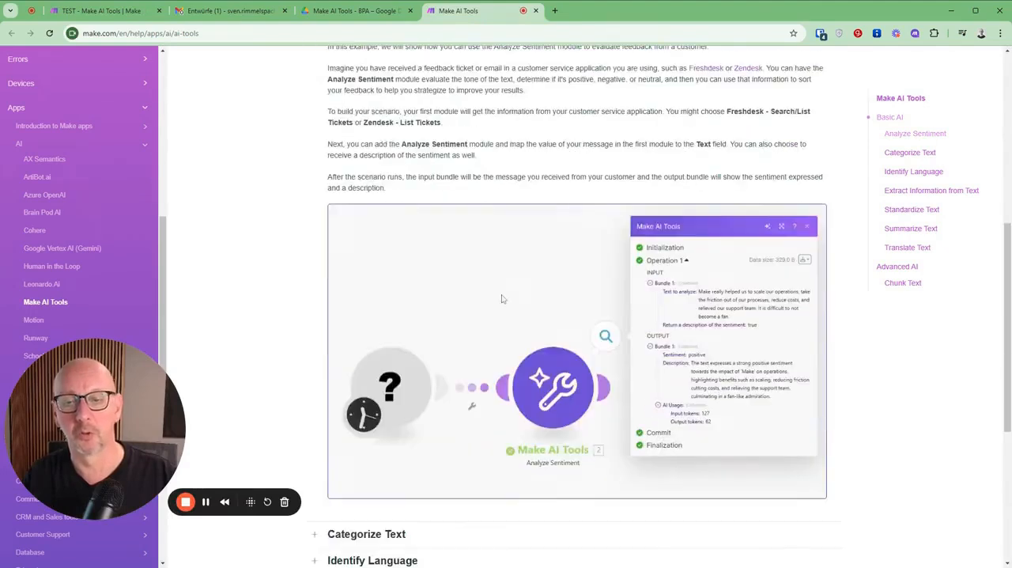
pyautogui.scroll(4, 319, 261)
pyautogui.click(319, 261)
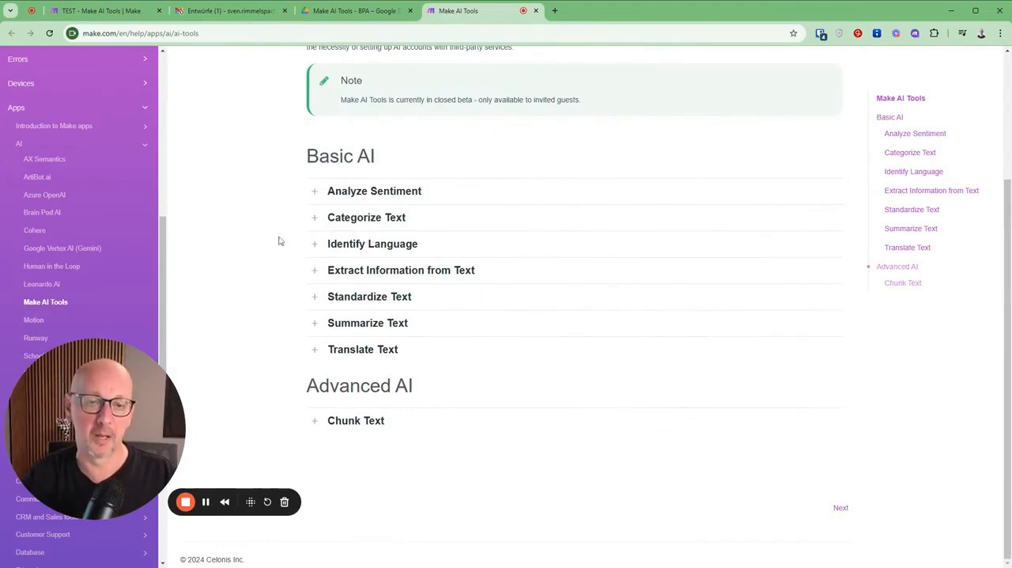
# Step: Read the Chunk Text section under Advanced AI, view its example image enlarged, and collapse the section again
pyautogui.click(315, 420)
pyautogui.scroll(-3, 537, 324)
pyautogui.scroll(-1, 538, 324)
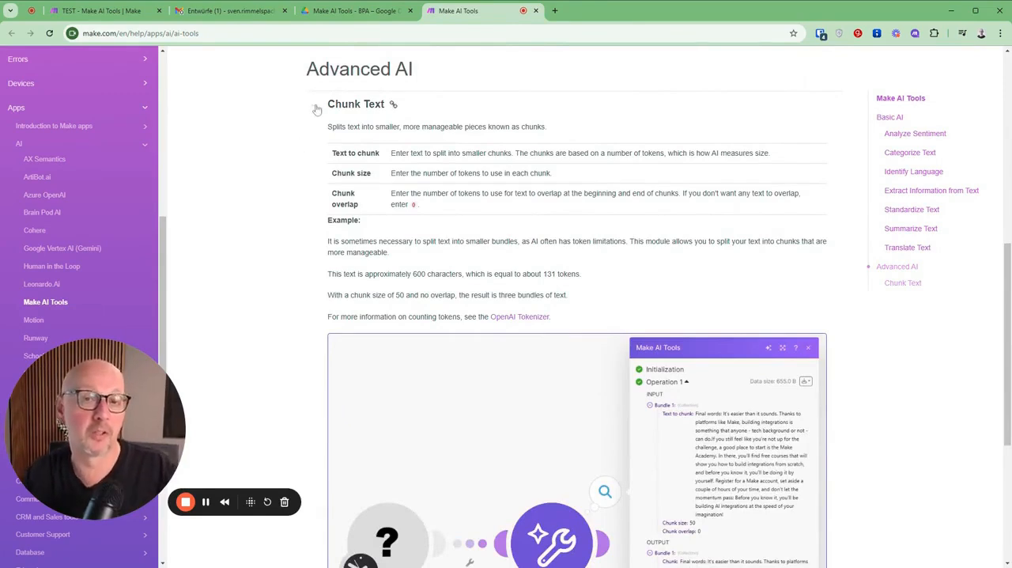
pyautogui.scroll(-3, 422, 169)
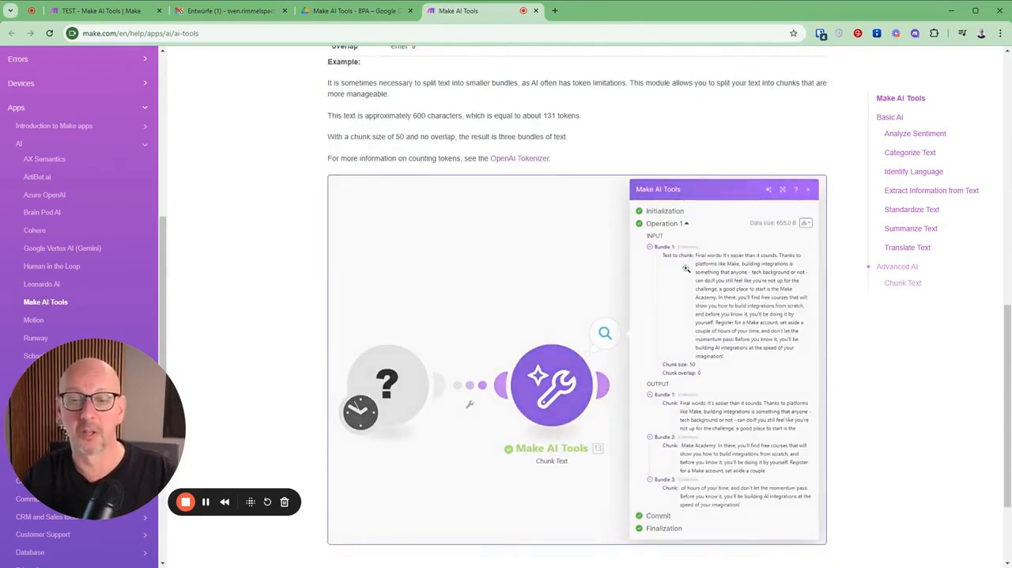
pyautogui.click(743, 288)
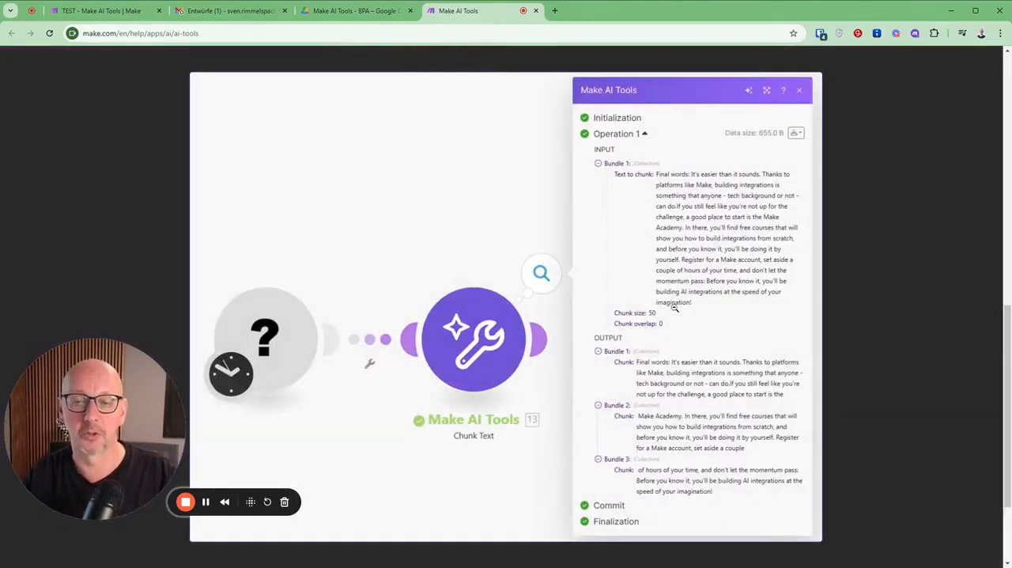
pyautogui.click(676, 269)
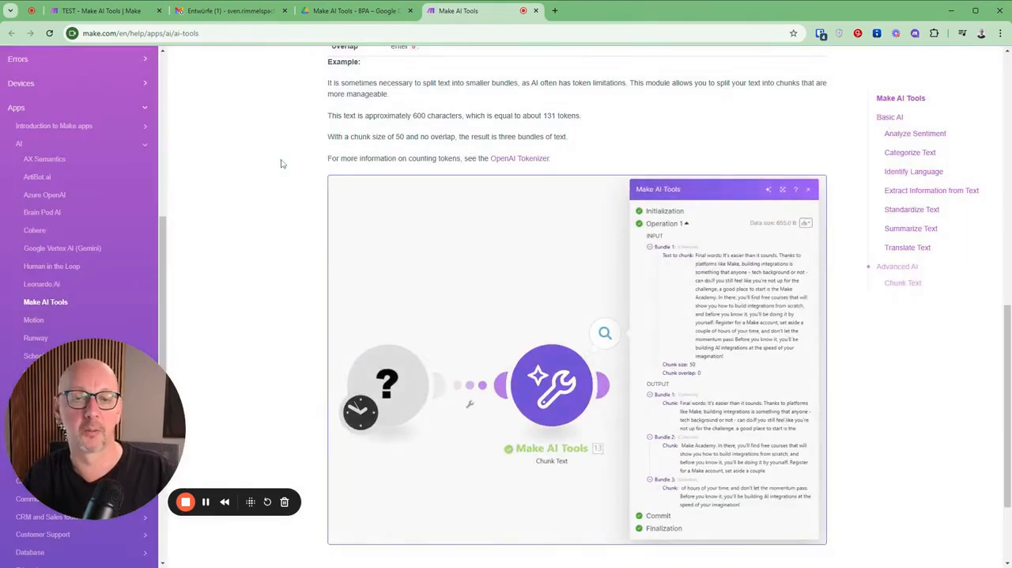
pyautogui.scroll(4, 293, 232)
pyautogui.click(314, 210)
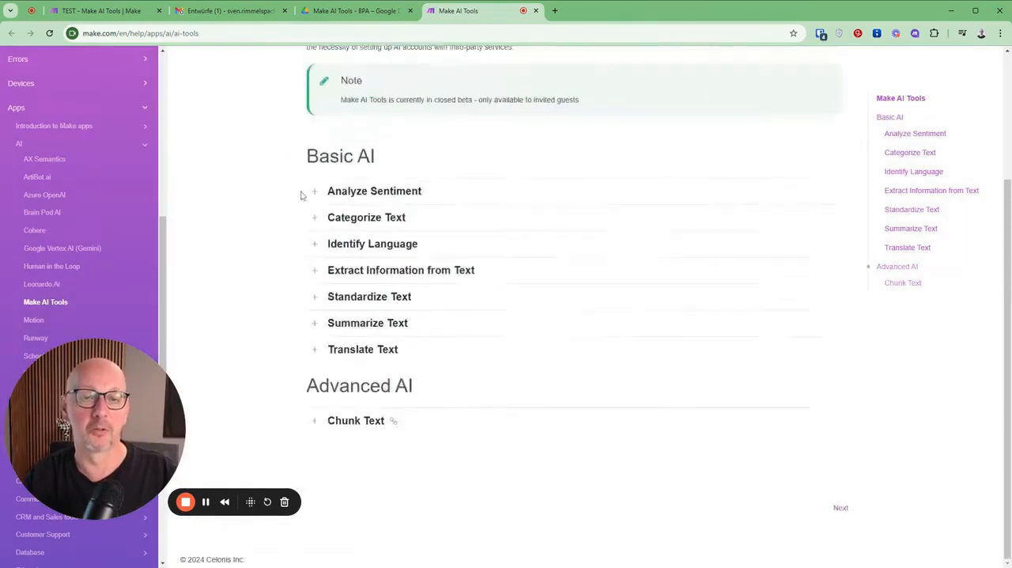
pyautogui.scroll(2, 330, 271)
pyautogui.scroll(-2, 330, 270)
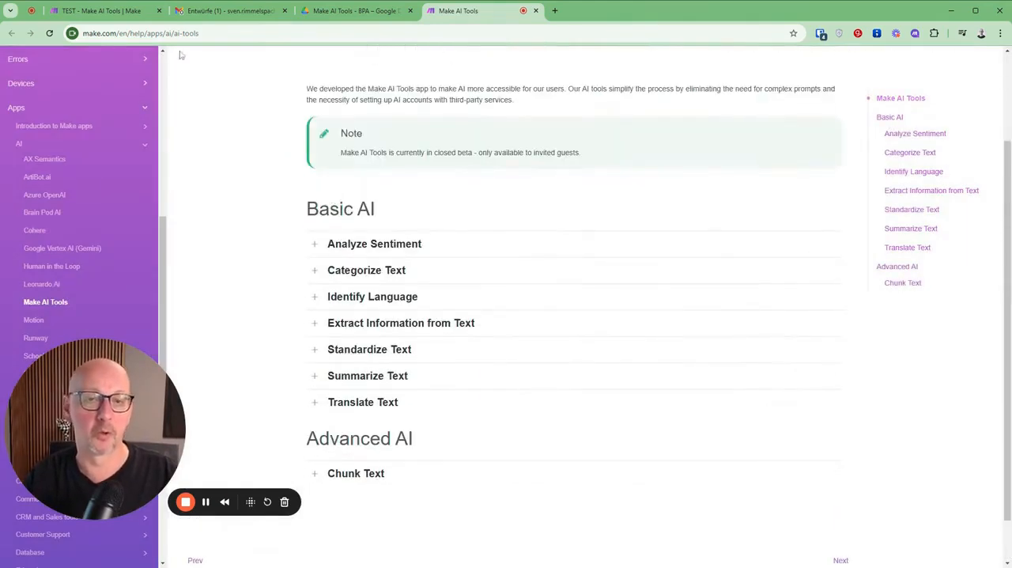
# Step: Review the "Reklamation Kühlschrank" draft in Gmail, and check the mailhook settings of the Receive Support-E-Mail module in the Make scenario
pyautogui.click(81, 12)
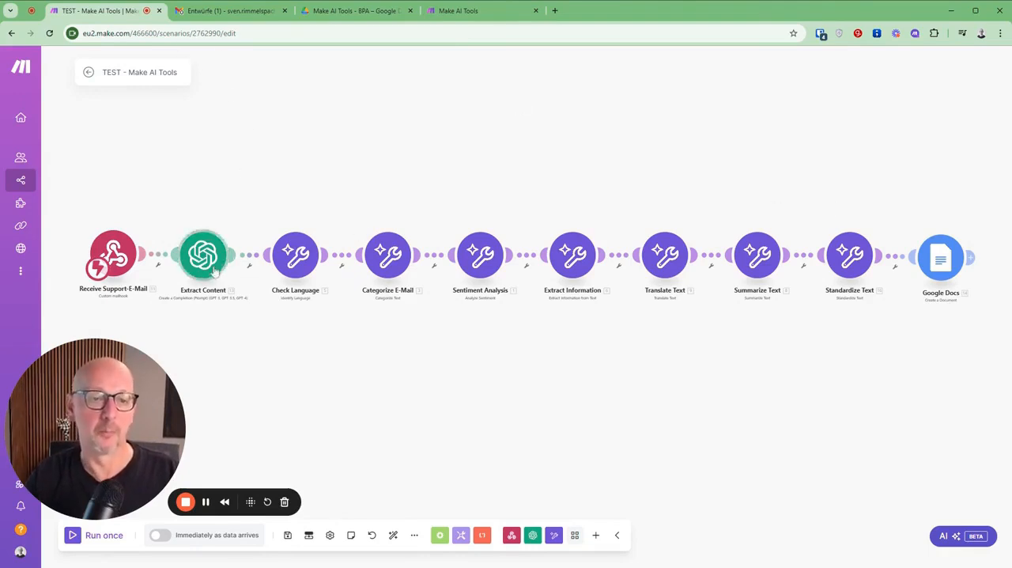
pyautogui.click(224, 18)
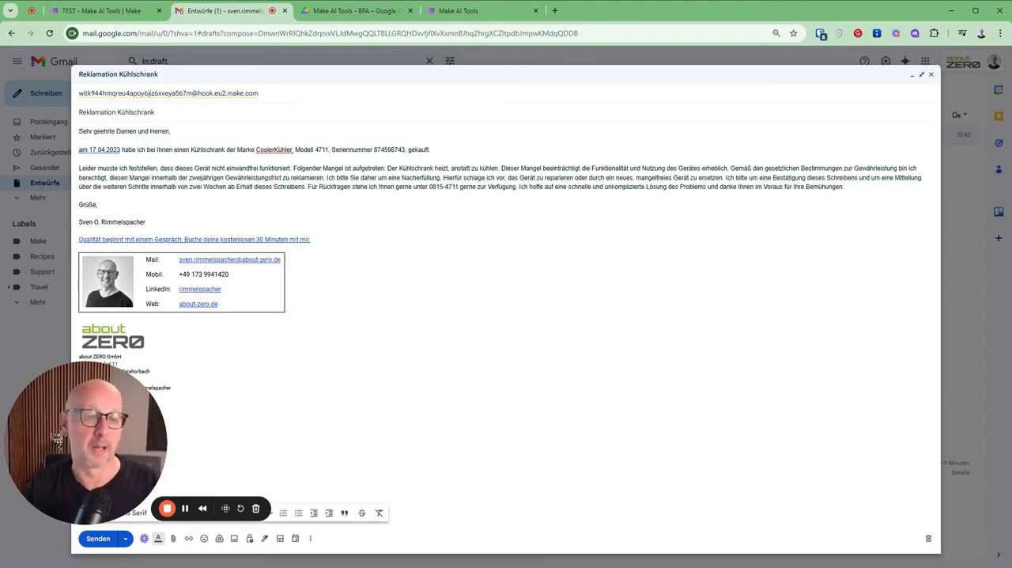
pyautogui.click(131, 11)
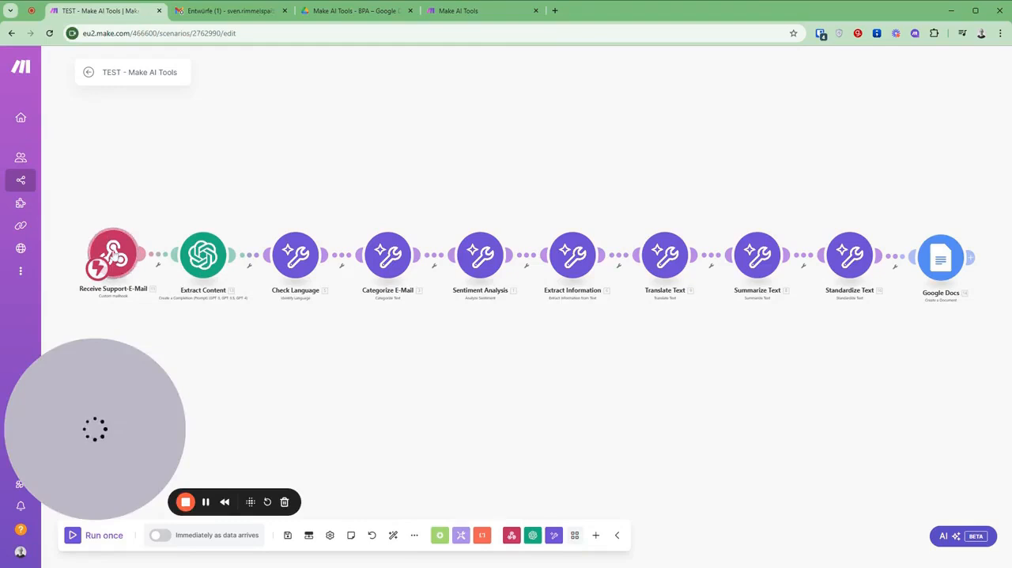
pyautogui.click(113, 254)
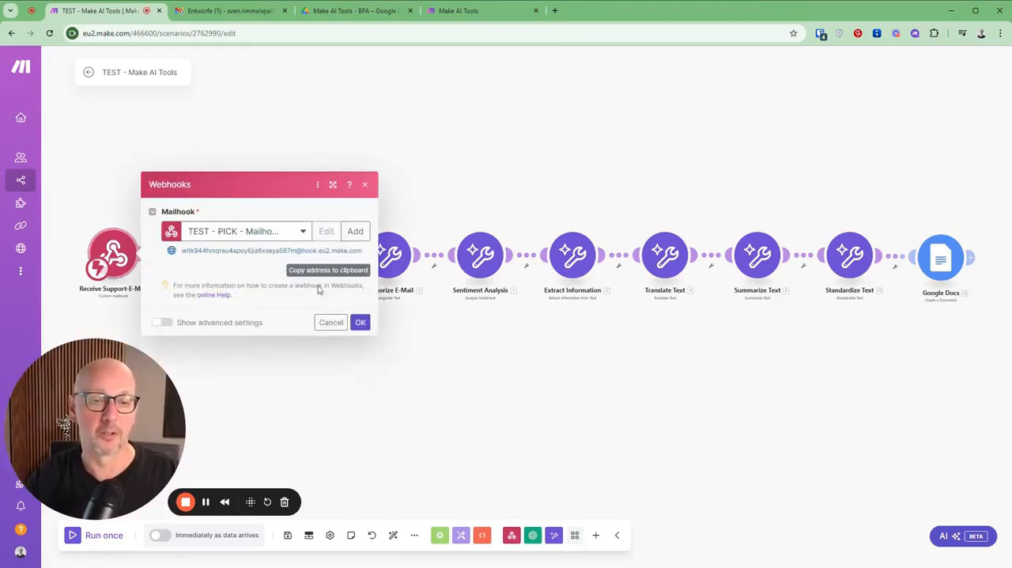
pyautogui.click(331, 322)
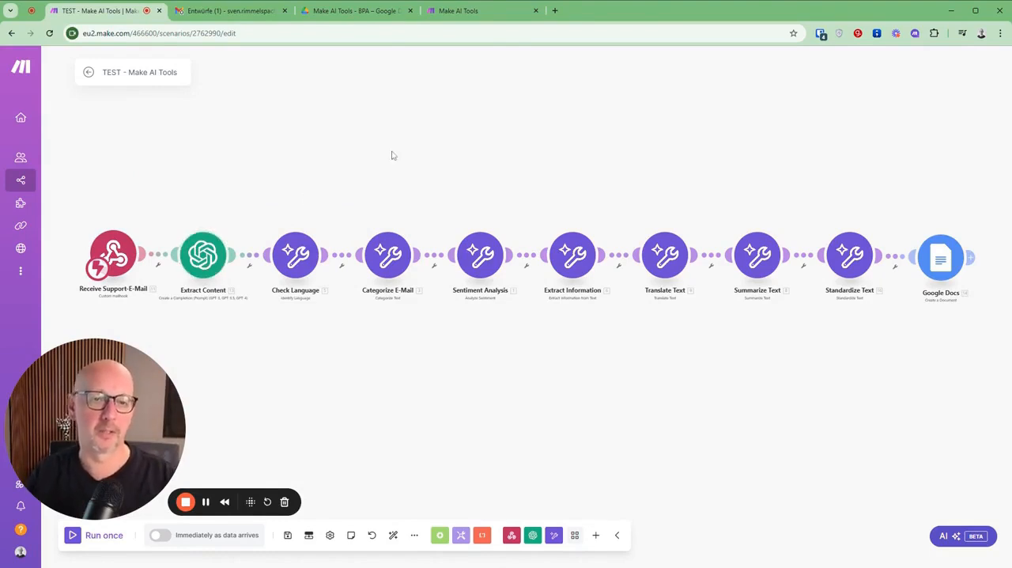
# Step: Inspect the text to identify in the Check Language module and close its settings without changes
pyautogui.moveTo(418, 323); pyautogui.dragTo(400, 294)
pyautogui.click(290, 232)
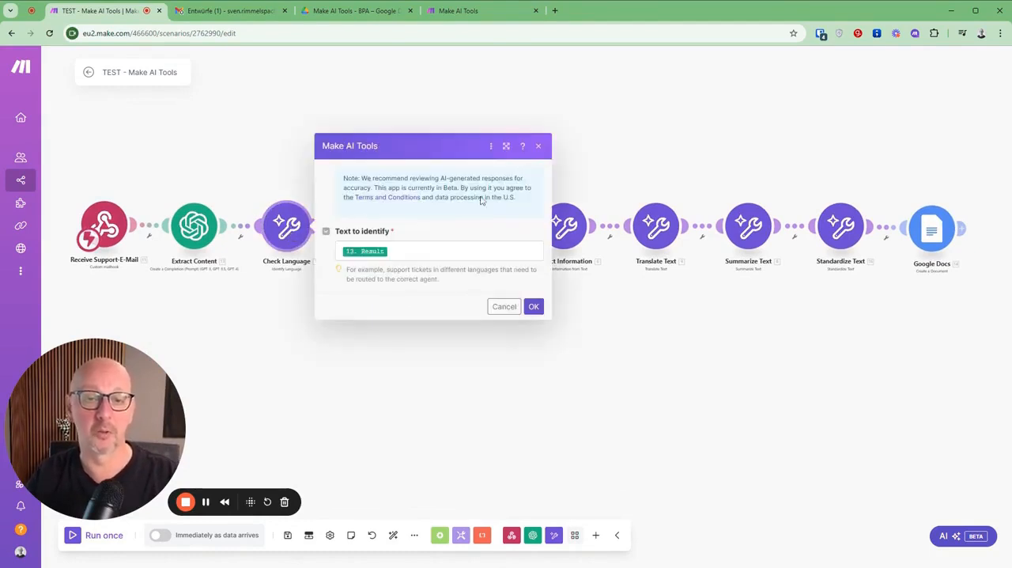
pyautogui.click(315, 364)
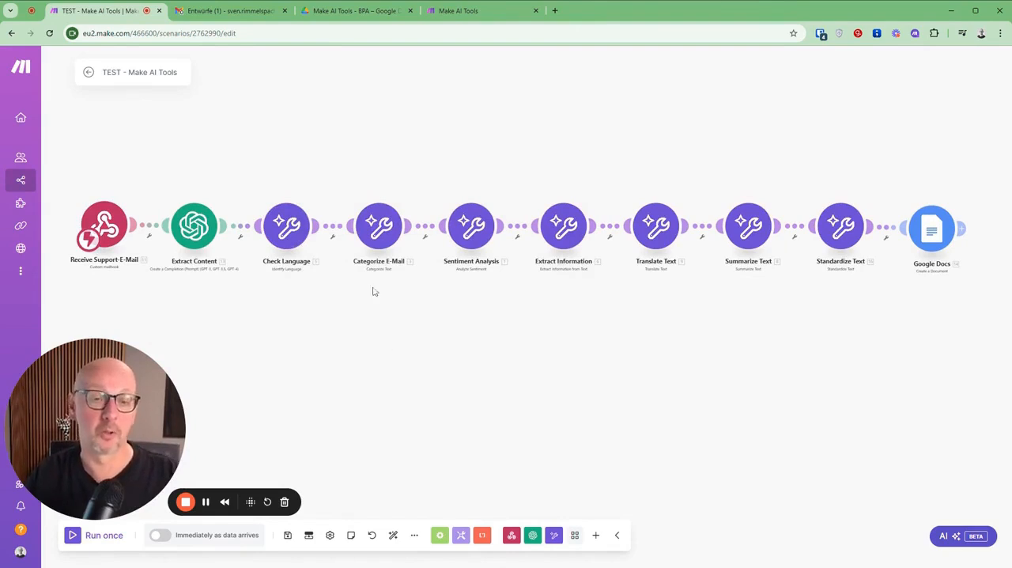
# Step: Review the category list and the explanation option in the Categorize E-Mail module, leaving the settings unchanged
pyautogui.click(377, 228)
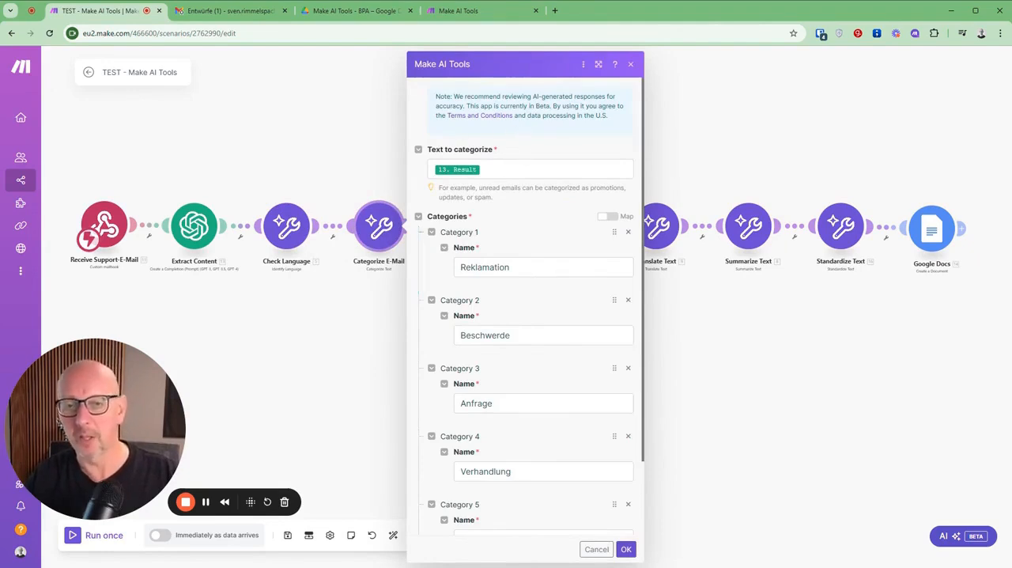
pyautogui.scroll(-2, 506, 229)
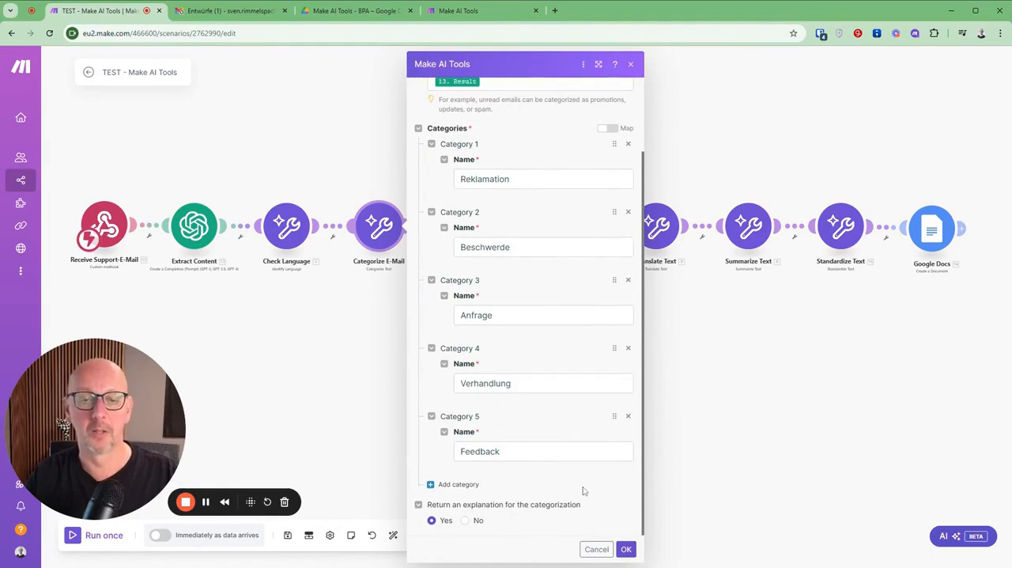
pyautogui.click(597, 548)
# Step: Examine the Sentiment Analysis module's input text, possible sentiment values and description option, and discard the dialog
pyautogui.click(473, 227)
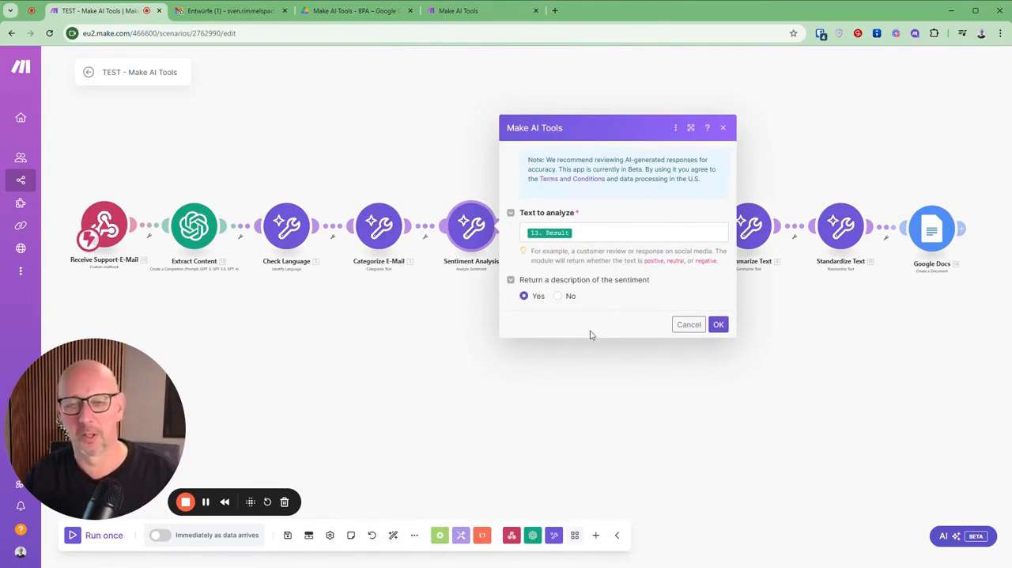
pyautogui.moveTo(644, 261); pyautogui.dragTo(721, 269)
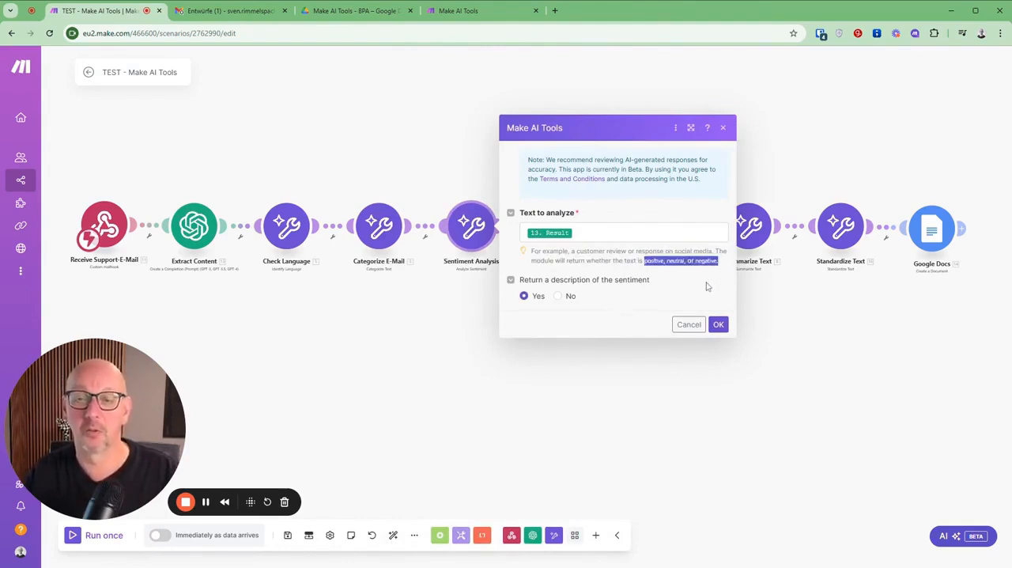
pyautogui.click(706, 286)
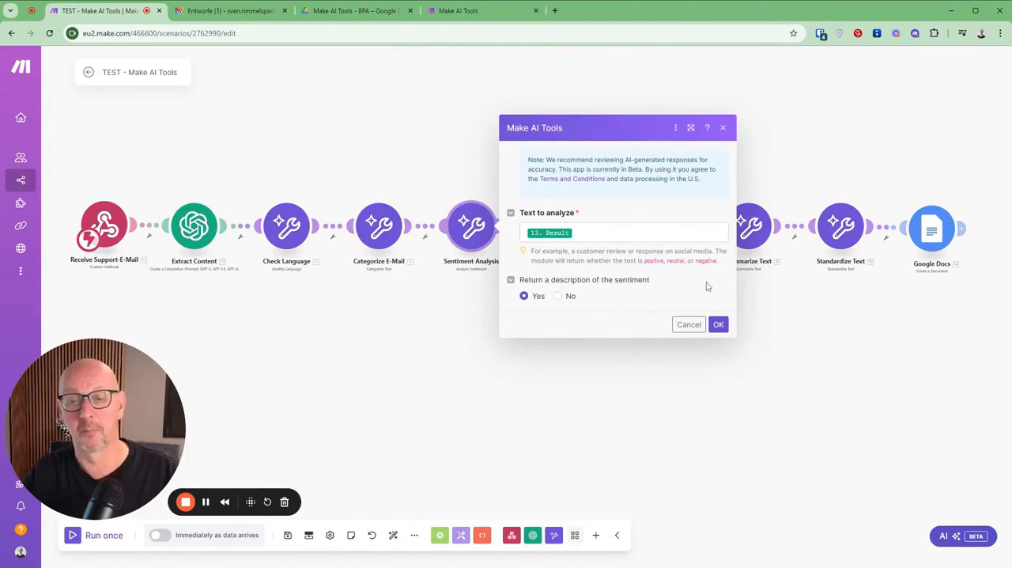
pyautogui.click(689, 324)
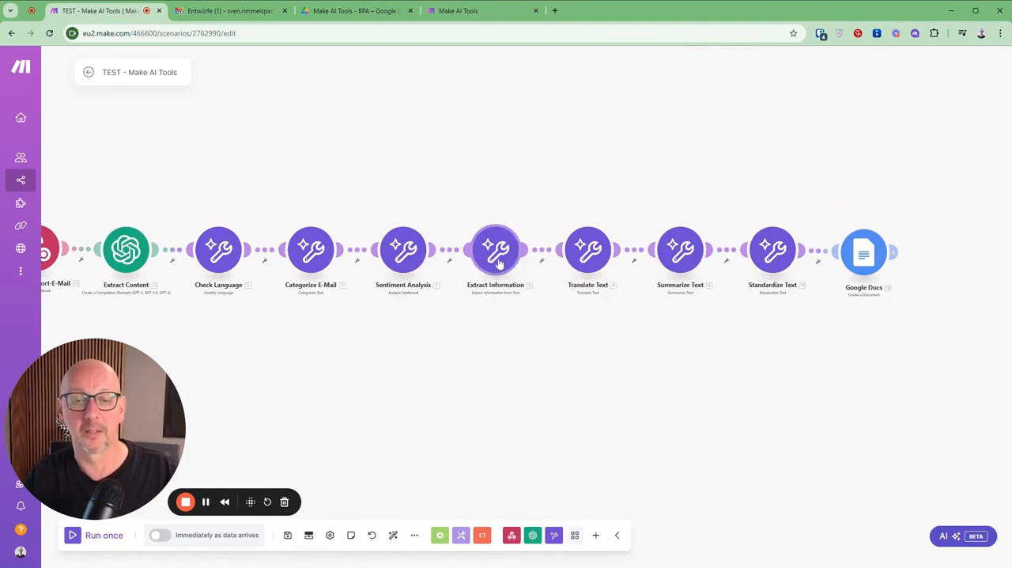
# Step: Examine all information items defined in the Extract Information module, including the available data types, and cancel without changes
pyautogui.click(496, 263)
pyautogui.scroll(-2, 692, 210)
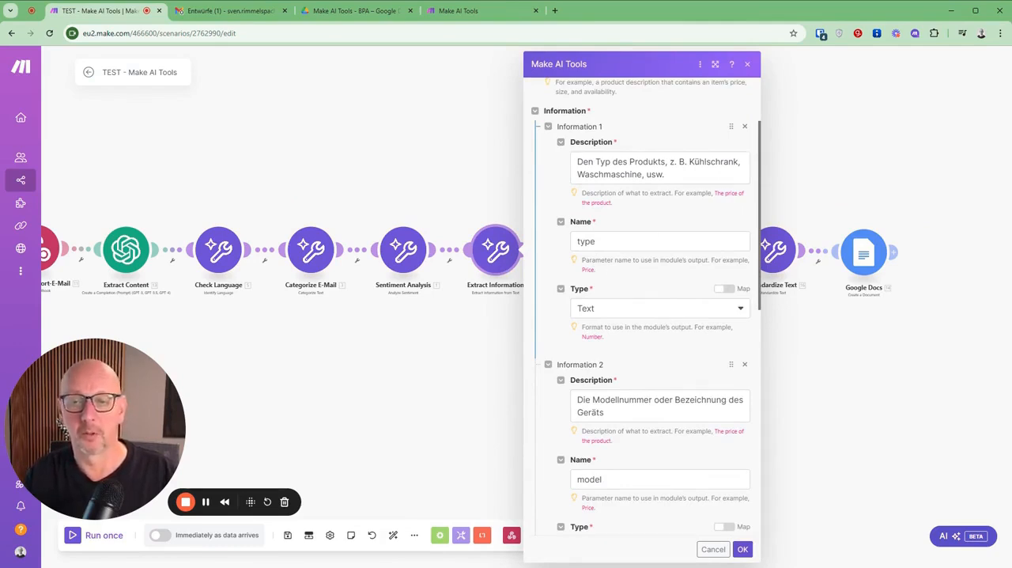
pyautogui.scroll(-1, 577, 266)
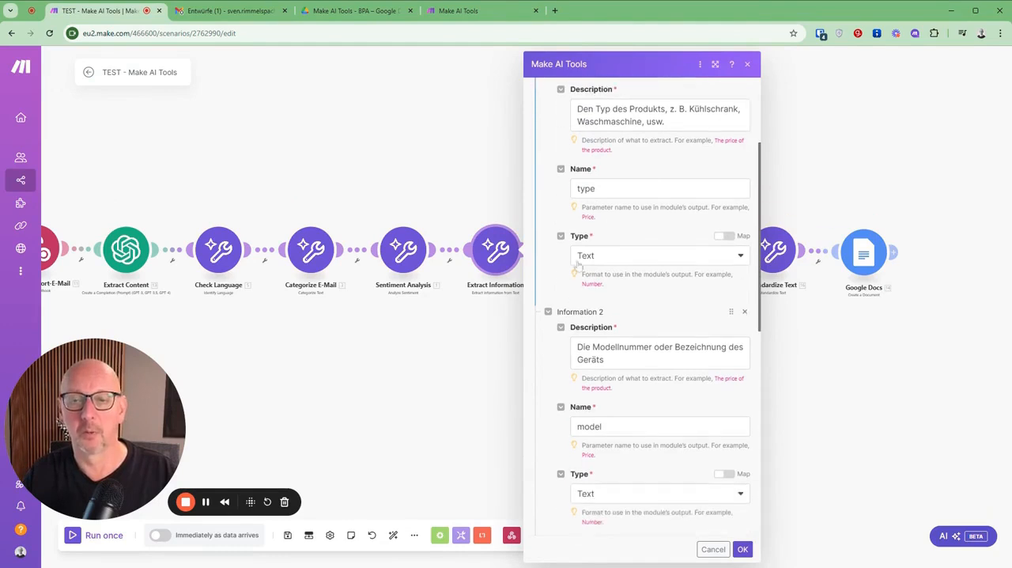
pyautogui.click(630, 263)
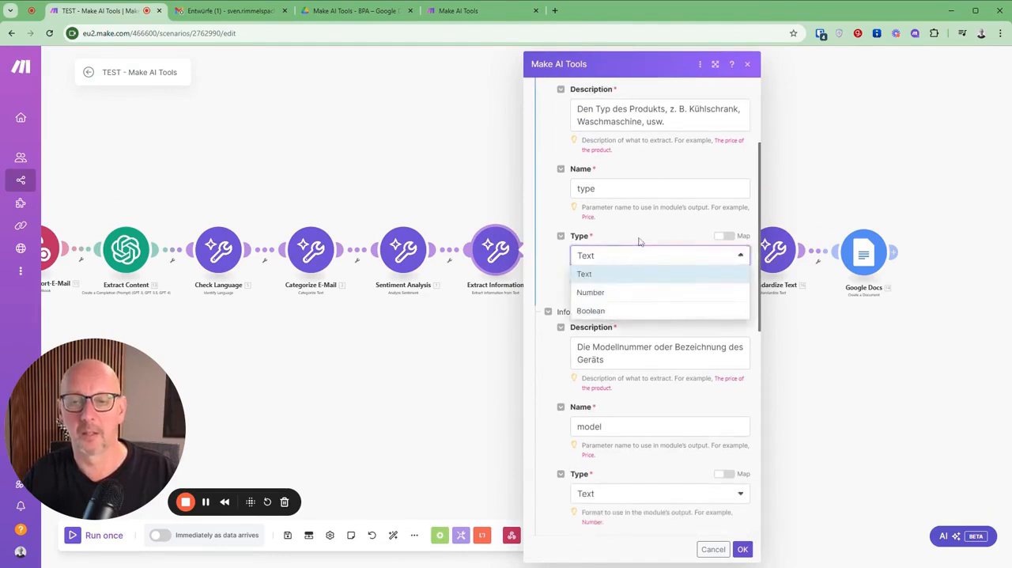
pyautogui.click(639, 244)
pyautogui.scroll(-2, 642, 294)
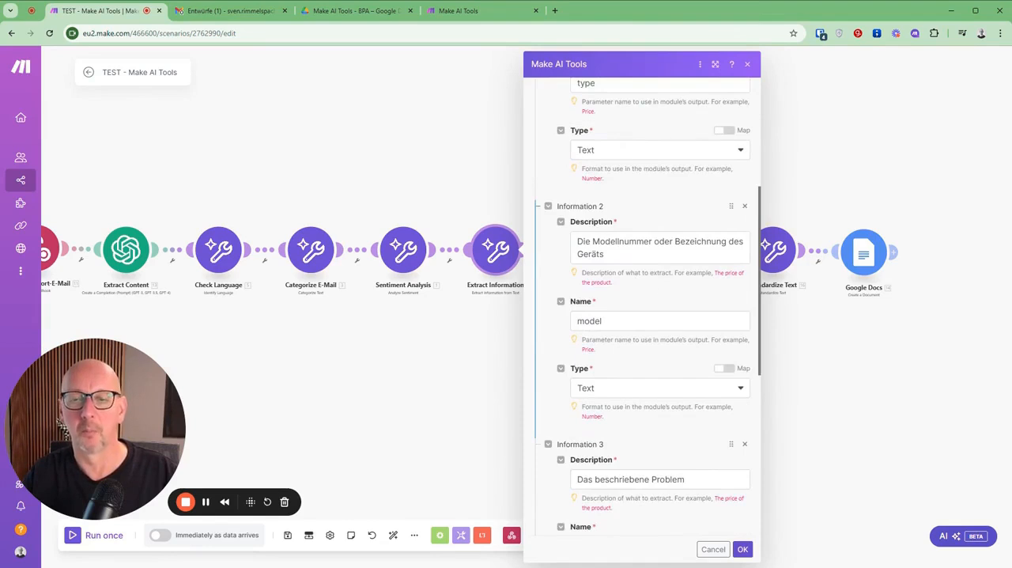
pyautogui.scroll(-5, 644, 295)
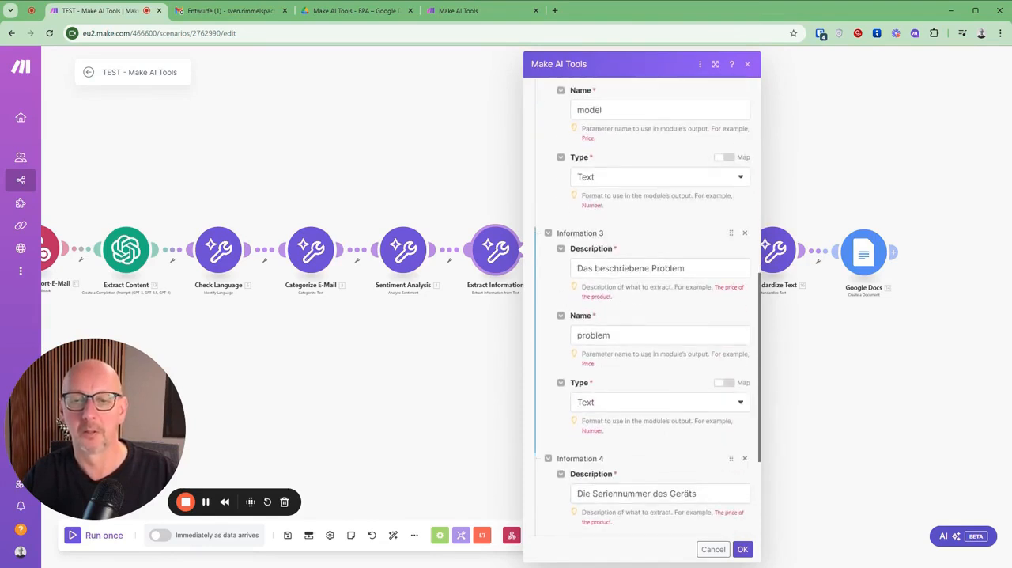
pyautogui.scroll(-4, 675, 290)
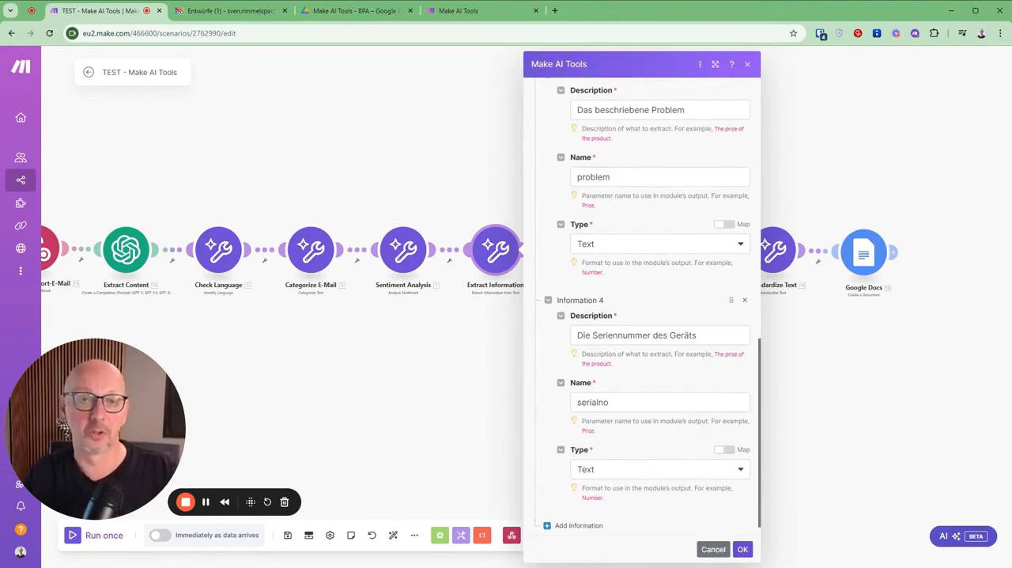
pyautogui.click(710, 550)
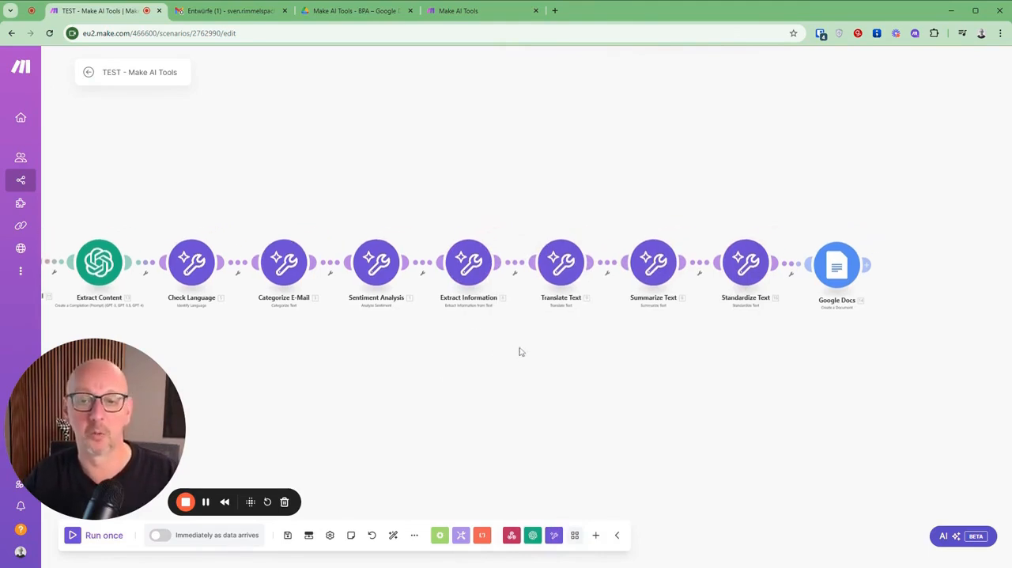
# Step: Check the input text and target language of the Translate Text module, and the input text of the Summarize Text module
pyautogui.click(569, 266)
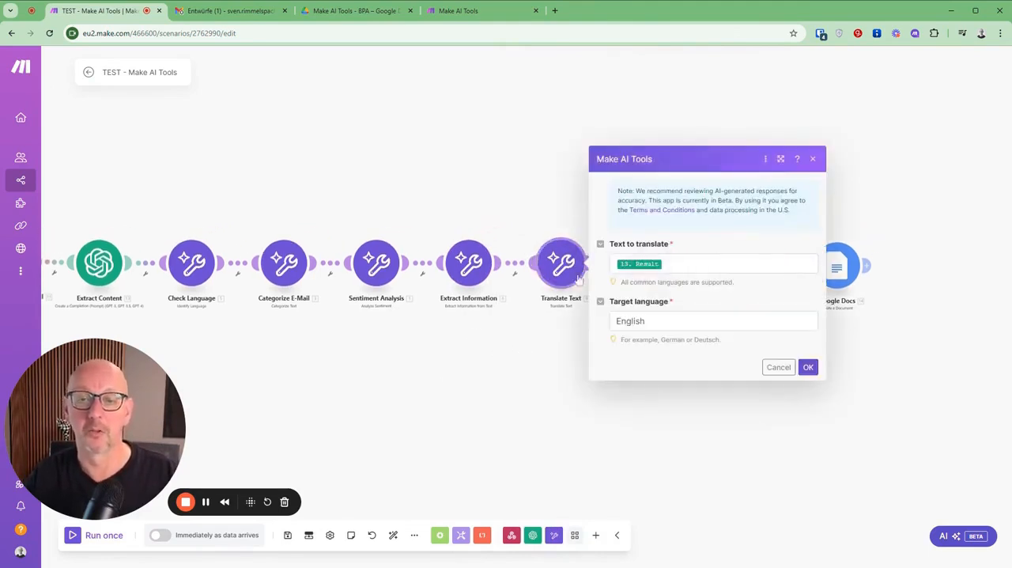
pyautogui.click(527, 377)
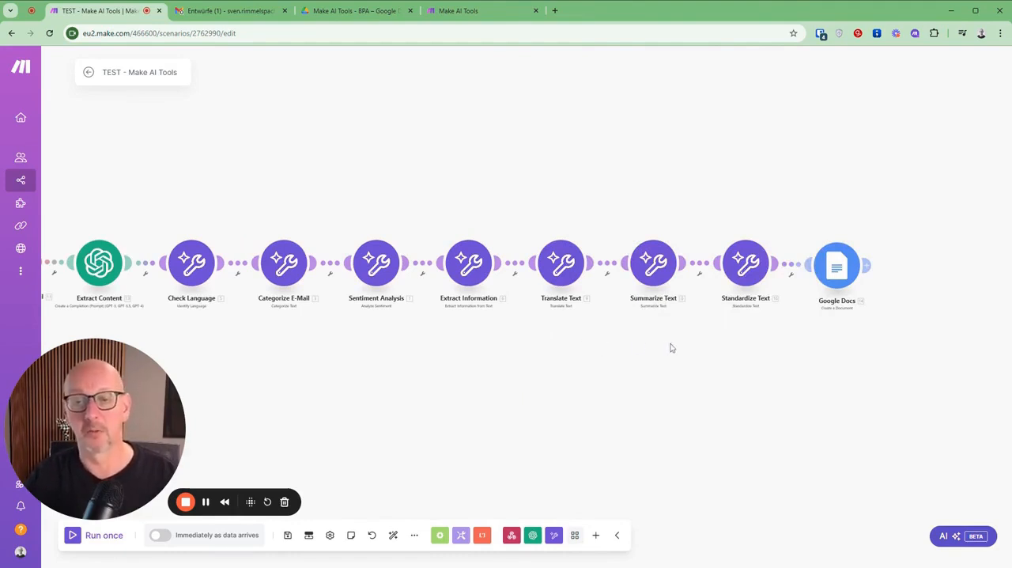
pyautogui.click(659, 271)
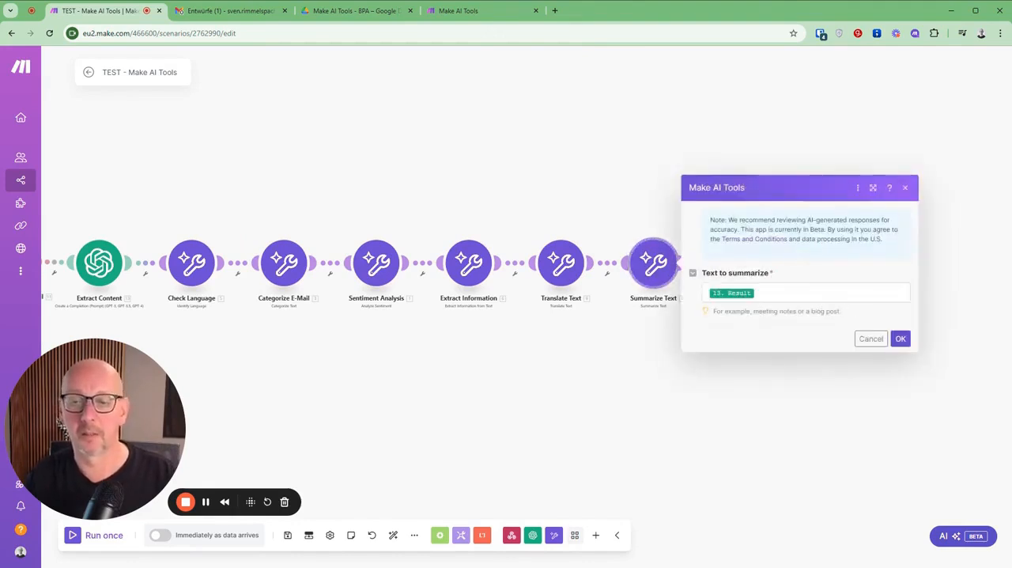
pyautogui.click(870, 339)
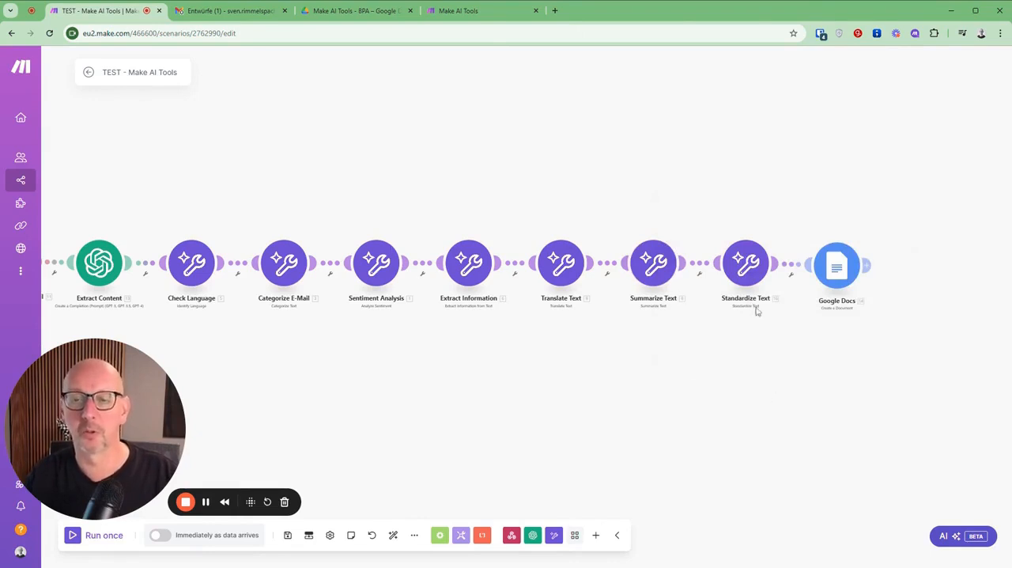
# Step: Check the Standardize Text module's input, then review the Google Docs module's document name, content template and drive settings, cancelling without changes
pyautogui.click(744, 267)
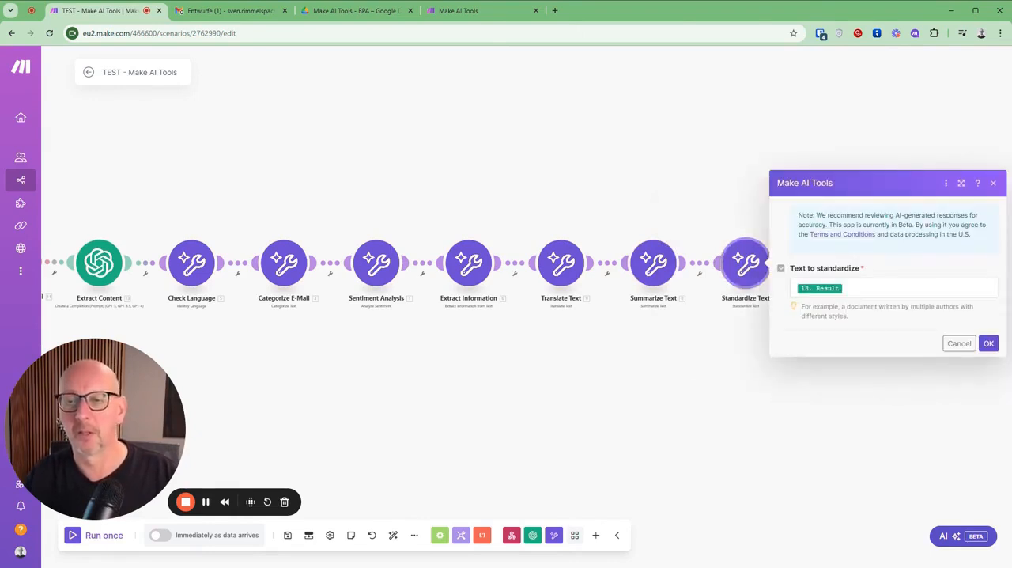
pyautogui.click(958, 343)
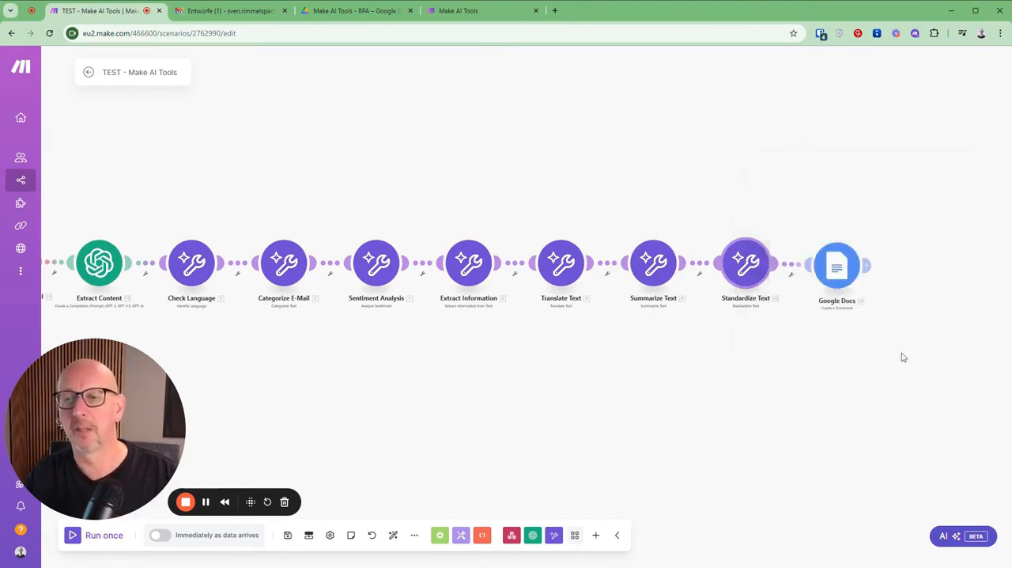
pyautogui.moveTo(538, 400); pyautogui.dragTo(642, 393)
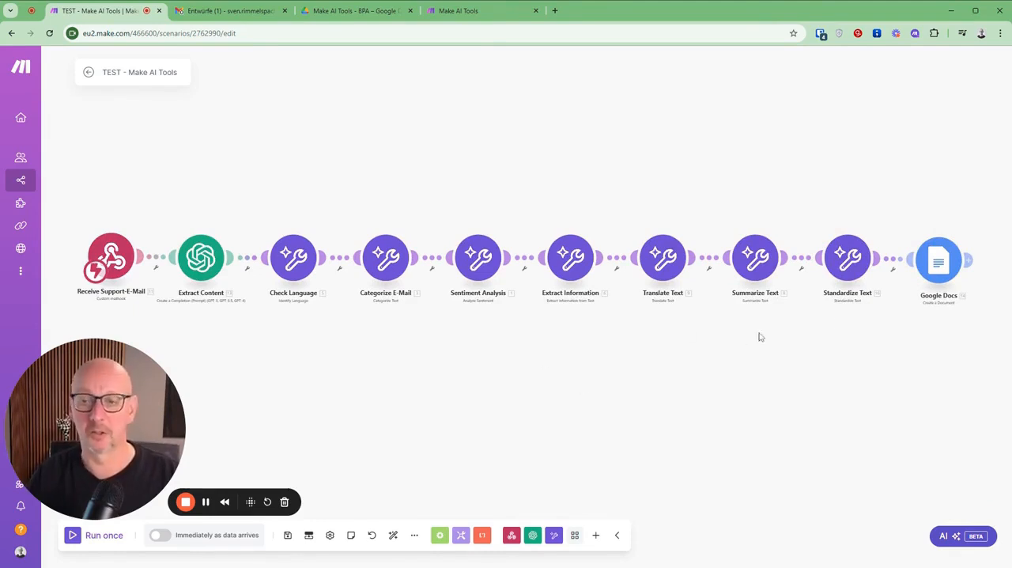
pyautogui.click(940, 265)
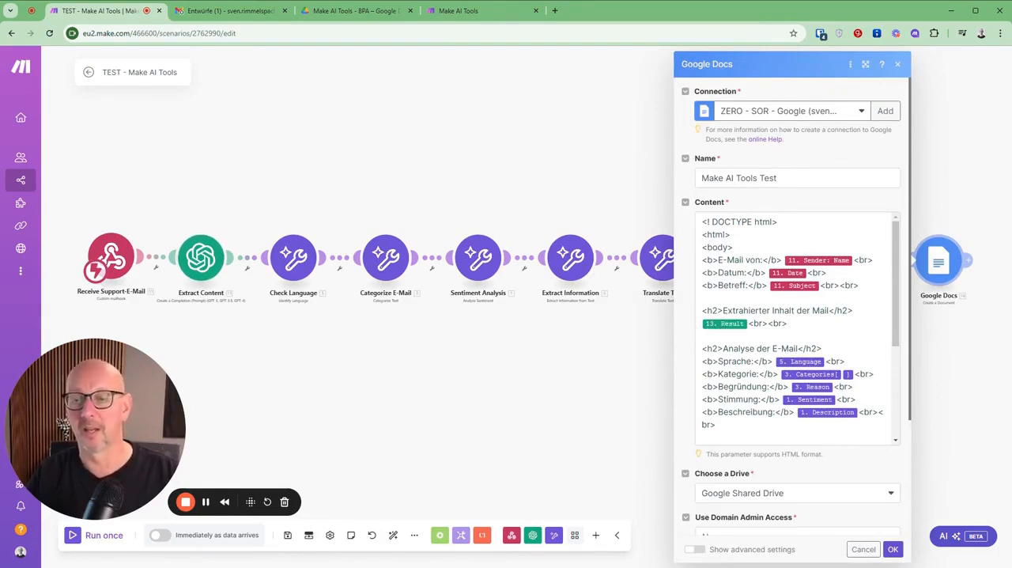
pyautogui.scroll(-5, 804, 399)
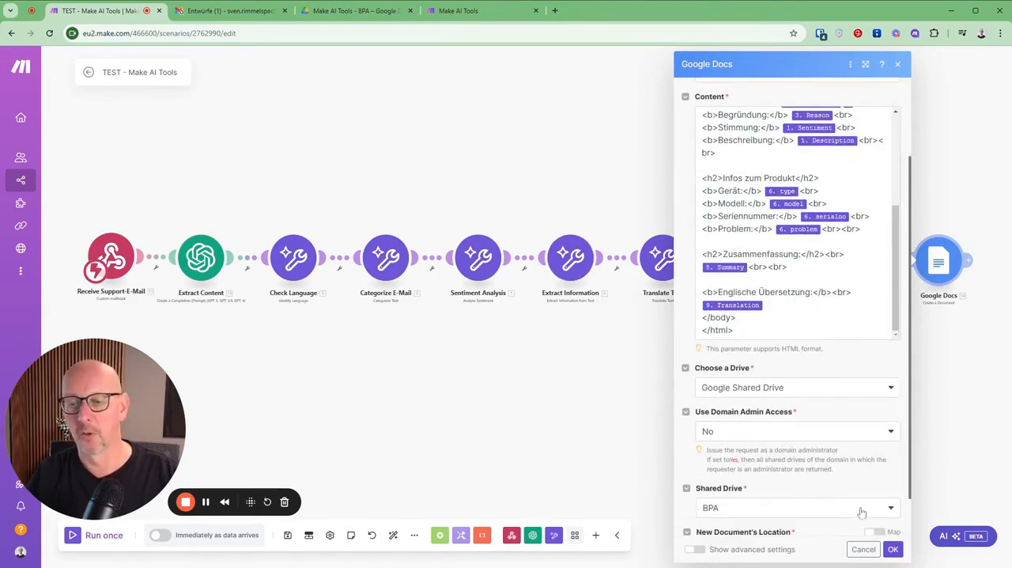
pyautogui.click(862, 549)
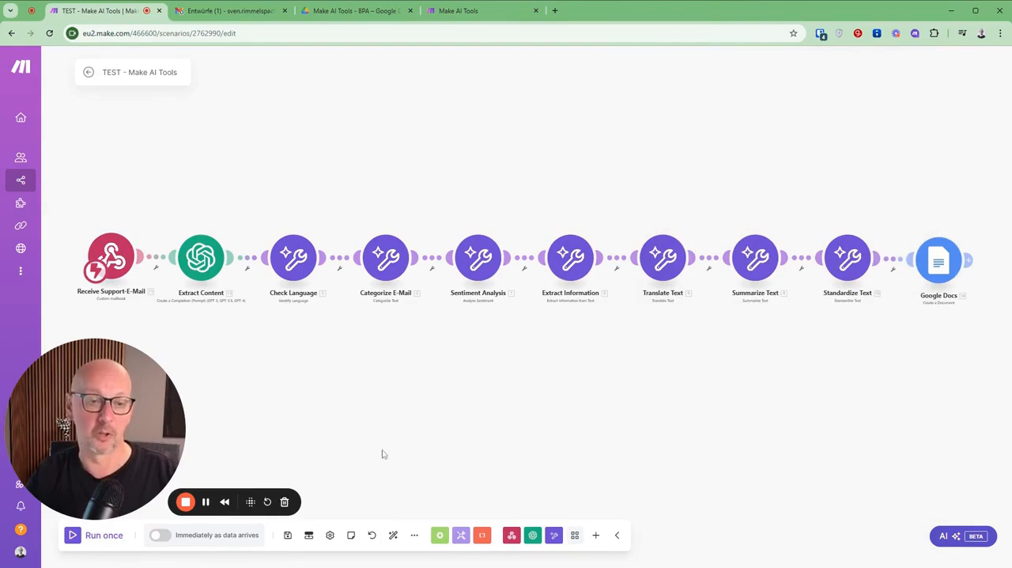
# Step: Run the scenario once, send the prepared "Reklamation Kühlschrank" draft from Gmail, and return to the scenario in Make
pyautogui.click(73, 536)
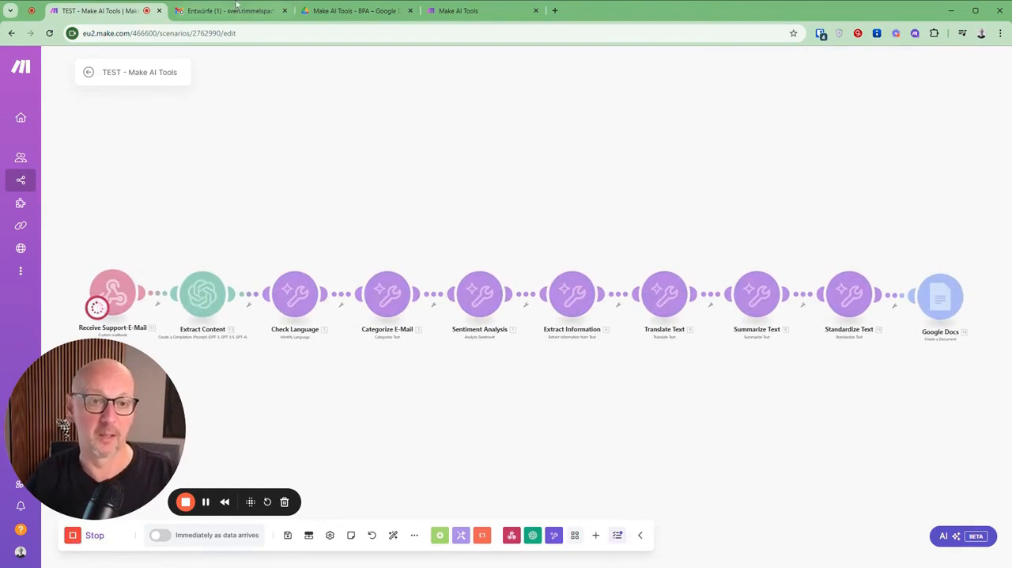
pyautogui.click(212, 11)
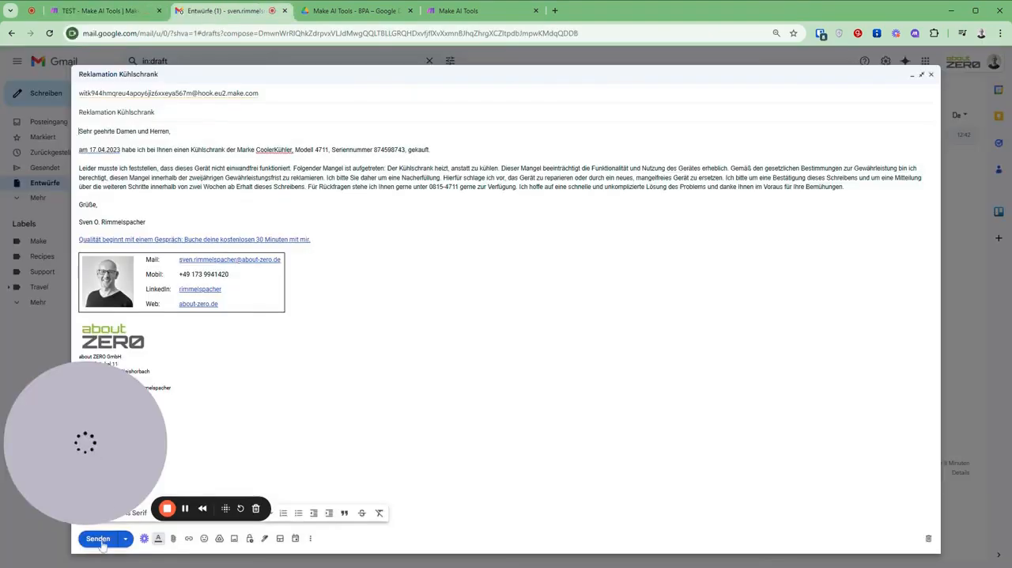
pyautogui.hotkey('ctrl', 'Return')
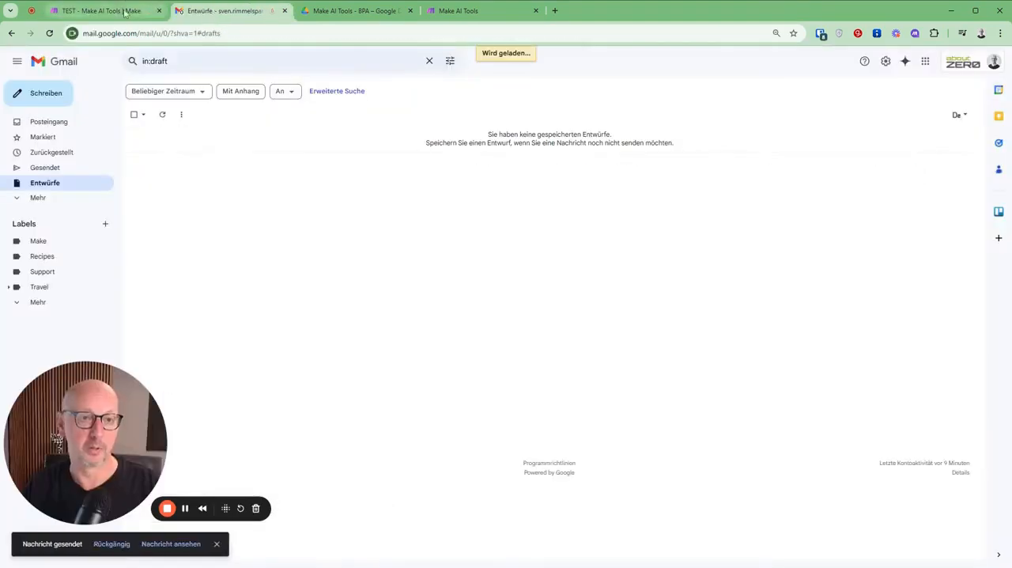
pyautogui.click(117, 13)
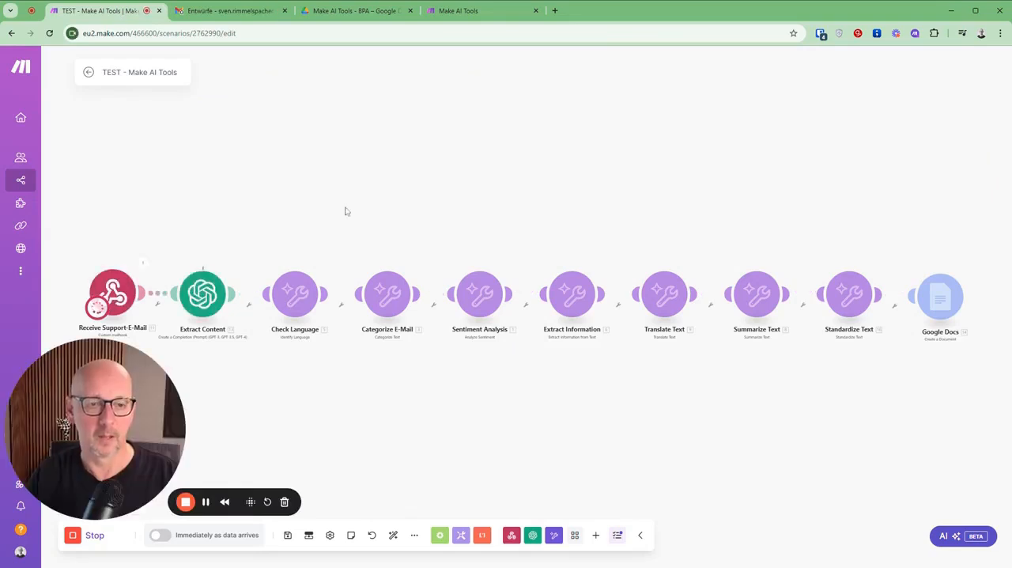
# Step: Examine the Extract Content module's run input, reading the full prompt message including the e-mail's signature and legal information
pyautogui.moveTo(347, 215); pyautogui.dragTo(346, 173)
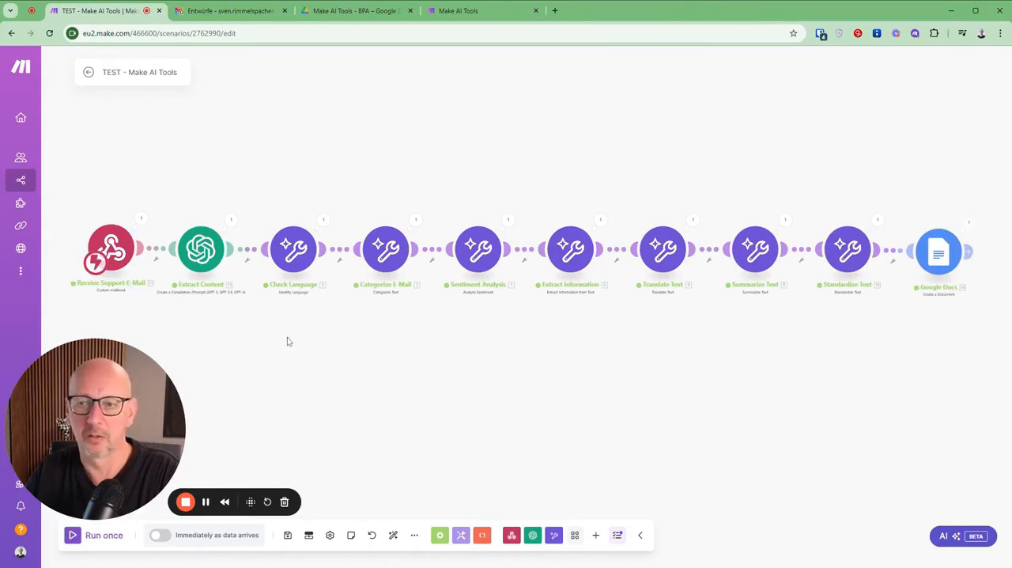
pyautogui.scroll(4, 241, 308)
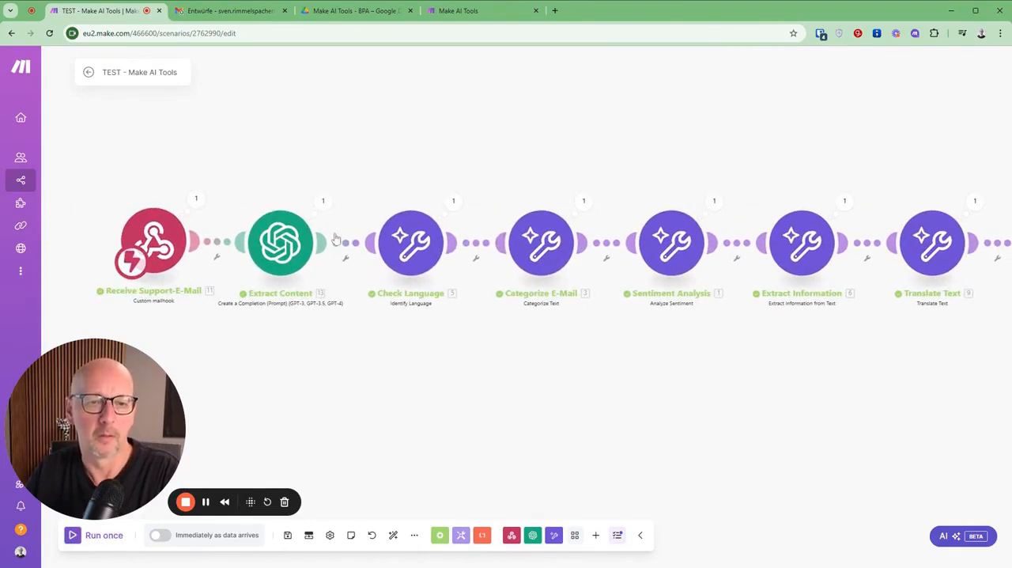
pyautogui.click(323, 200)
pyautogui.click(378, 180)
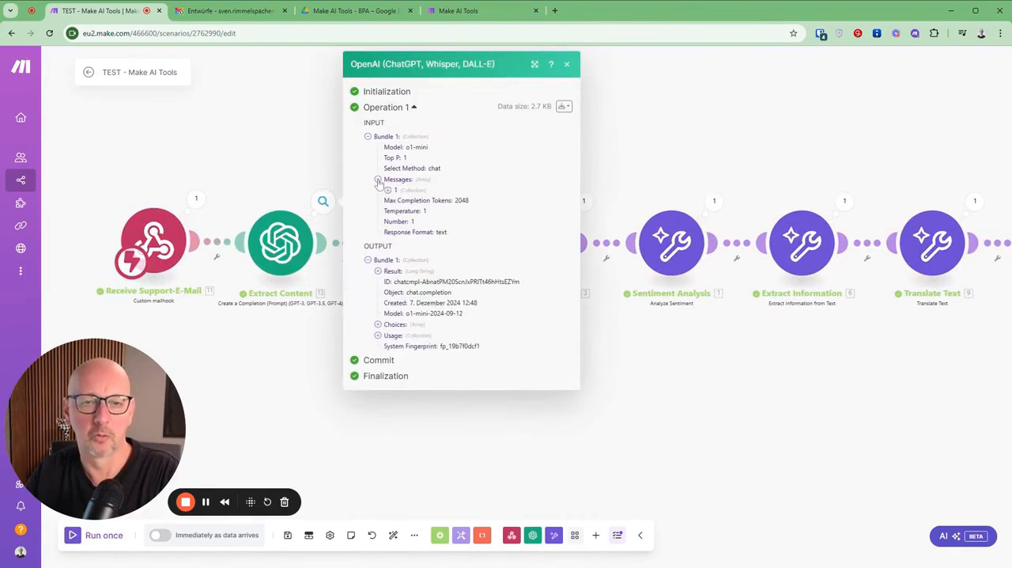
pyautogui.click(387, 190)
pyautogui.click(397, 212)
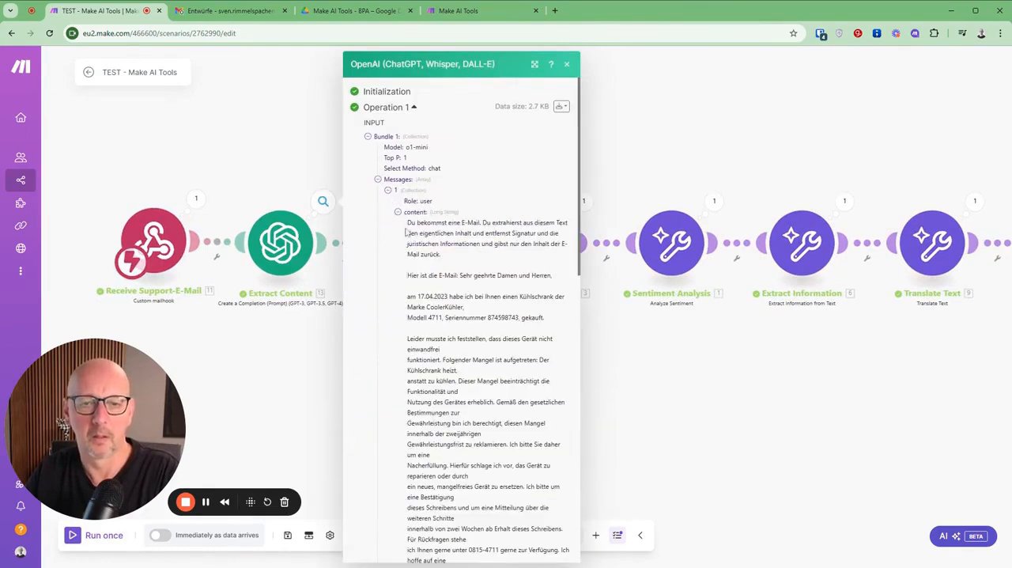
pyautogui.scroll(-5, 406, 232)
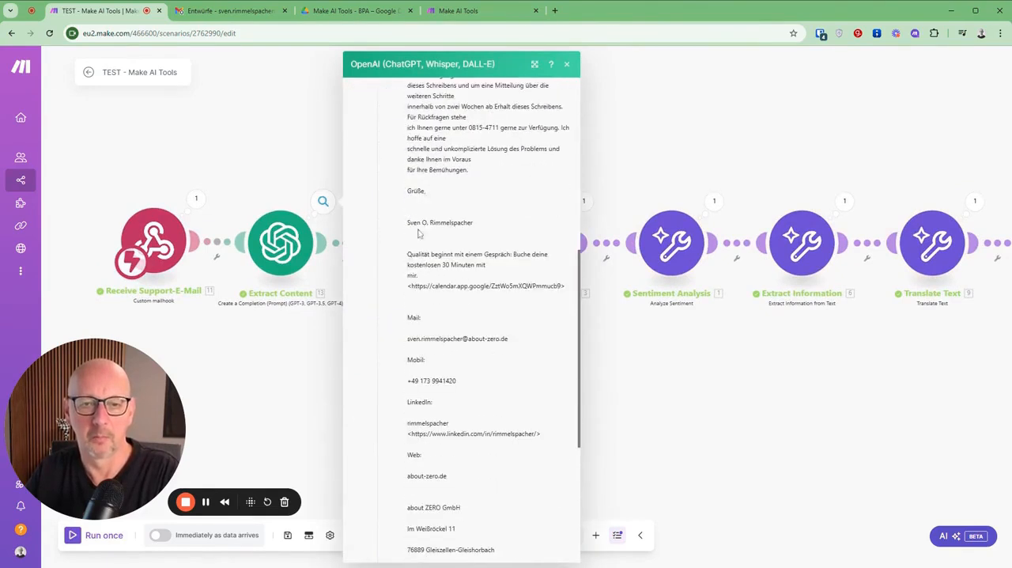
pyautogui.scroll(-3, 466, 372)
pyautogui.scroll(8, 468, 344)
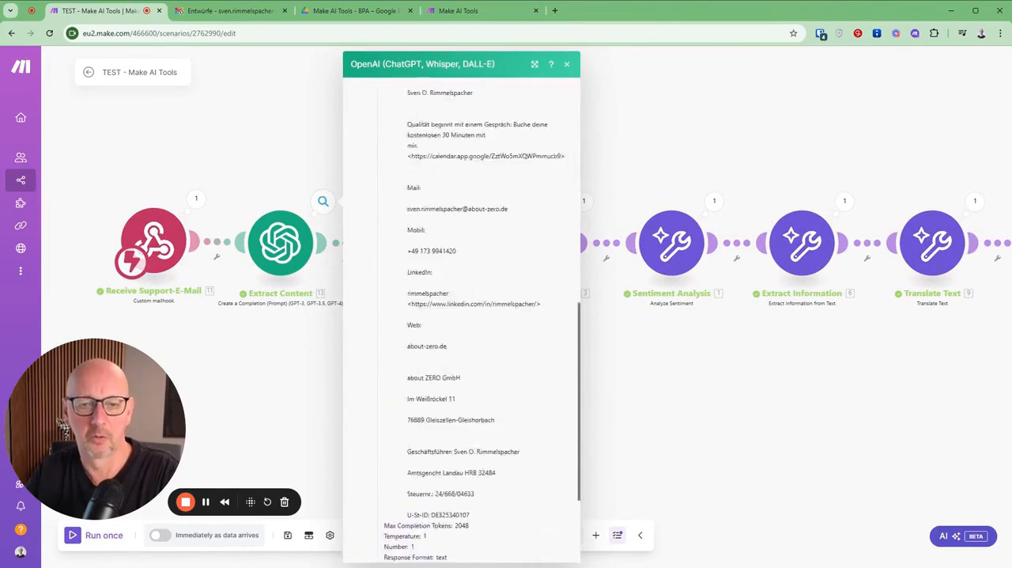
pyautogui.scroll(3, 466, 344)
pyautogui.click(377, 179)
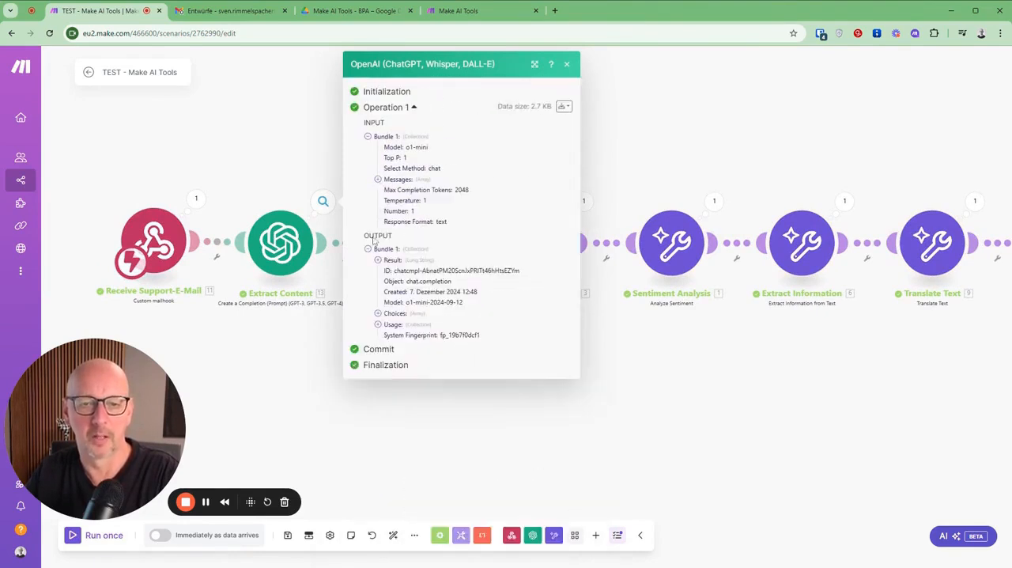
# Step: Read the Extract Content module's output result down to the closing signature, and close the run details
pyautogui.click(377, 260)
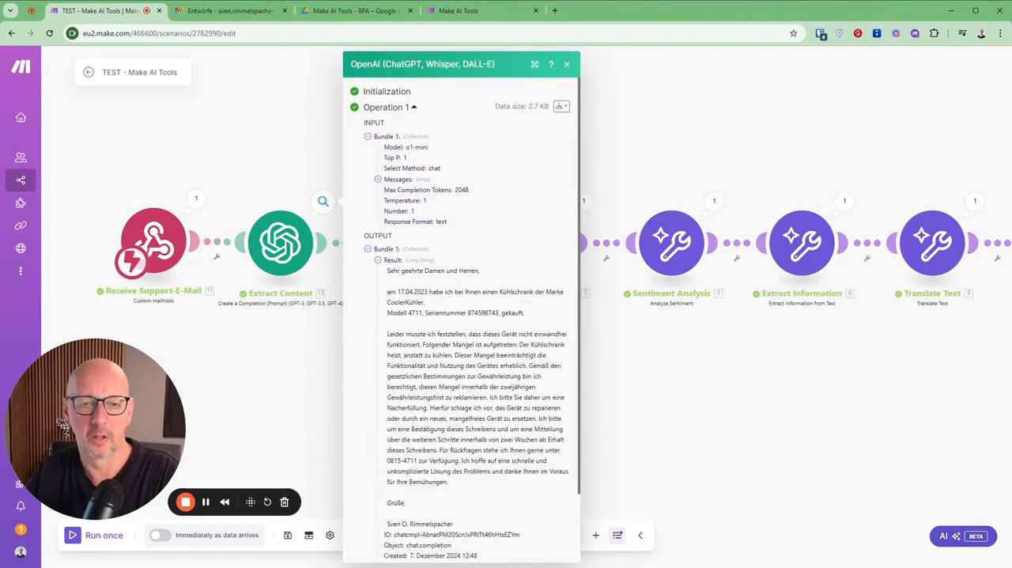
pyautogui.scroll(-2, 394, 432)
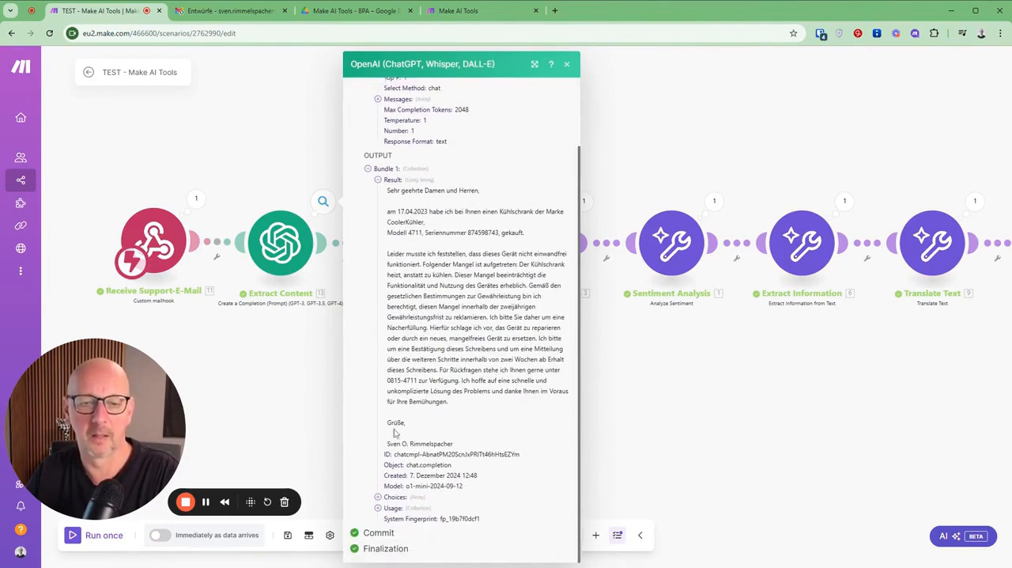
pyautogui.moveTo(386, 444); pyautogui.dragTo(454, 444)
pyautogui.click(456, 396)
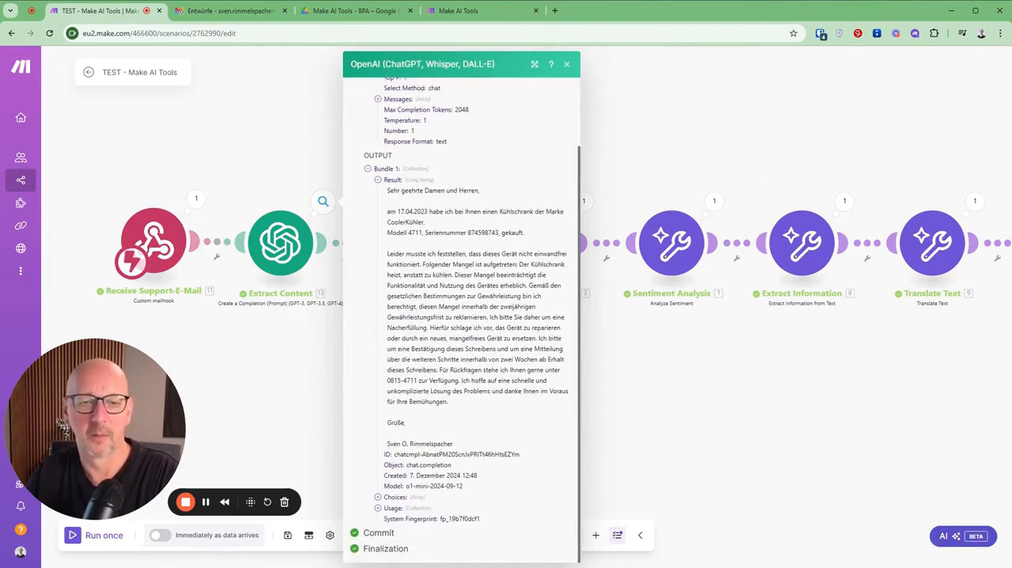
pyautogui.click(277, 401)
# Step: Inspect the Check Language module's run output for the identified language and the AI token usage
pyautogui.click(453, 202)
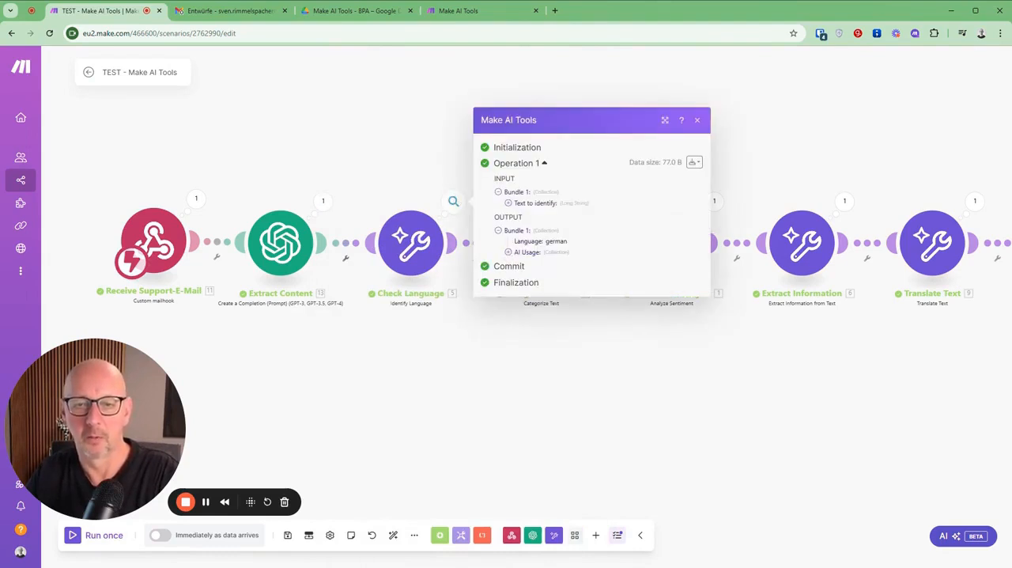
pyautogui.click(517, 356)
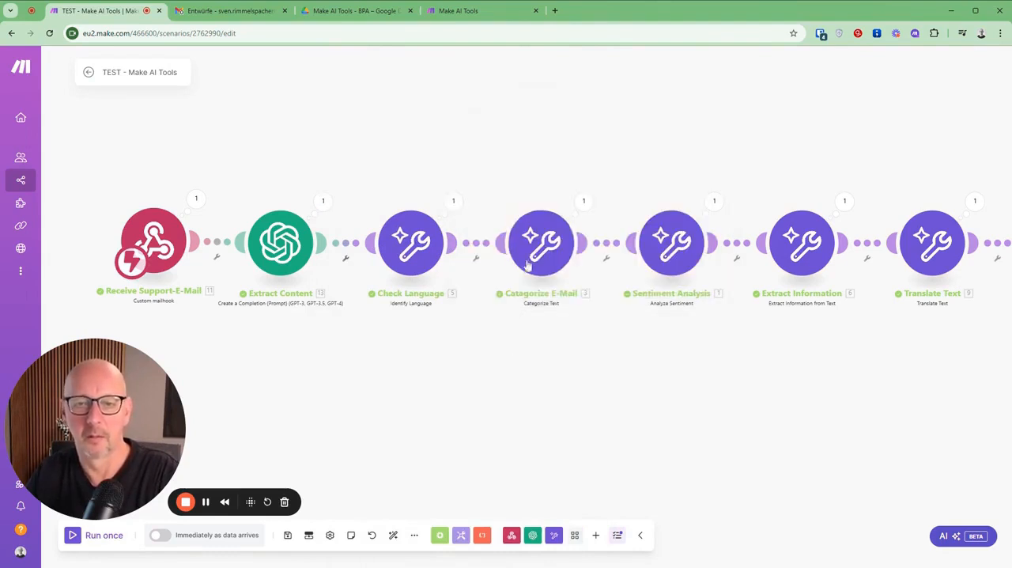
pyautogui.click(453, 202)
pyautogui.click(508, 251)
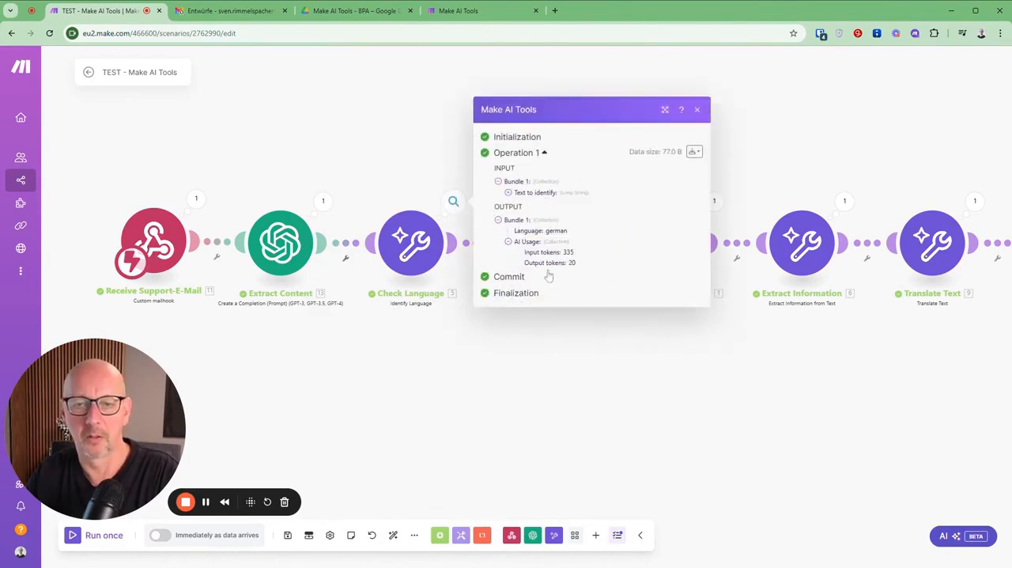
pyautogui.click(563, 372)
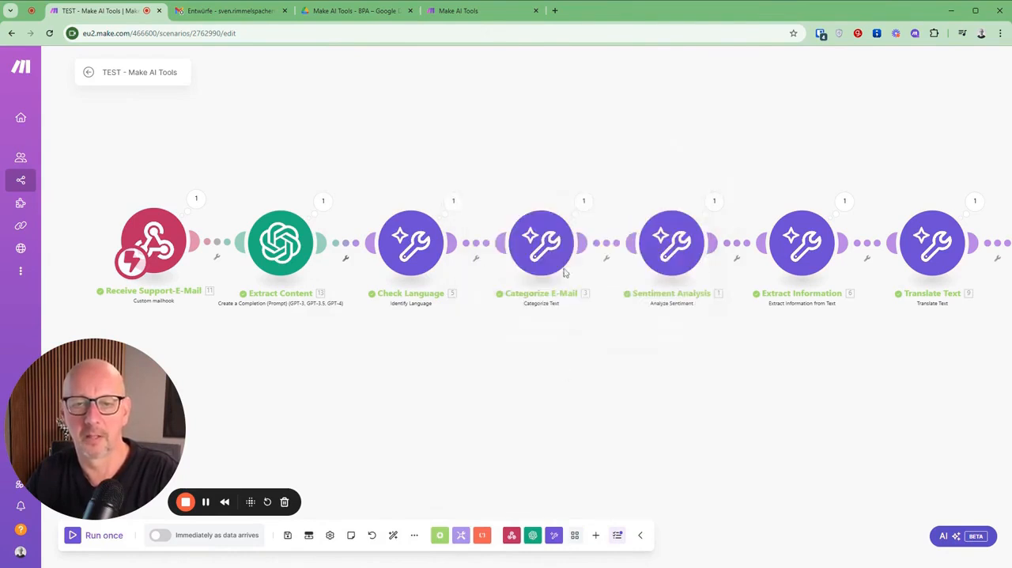
# Step: Review the categories and the reason returned by the Categorize E-Mail module, and close its run details
pyautogui.click(583, 203)
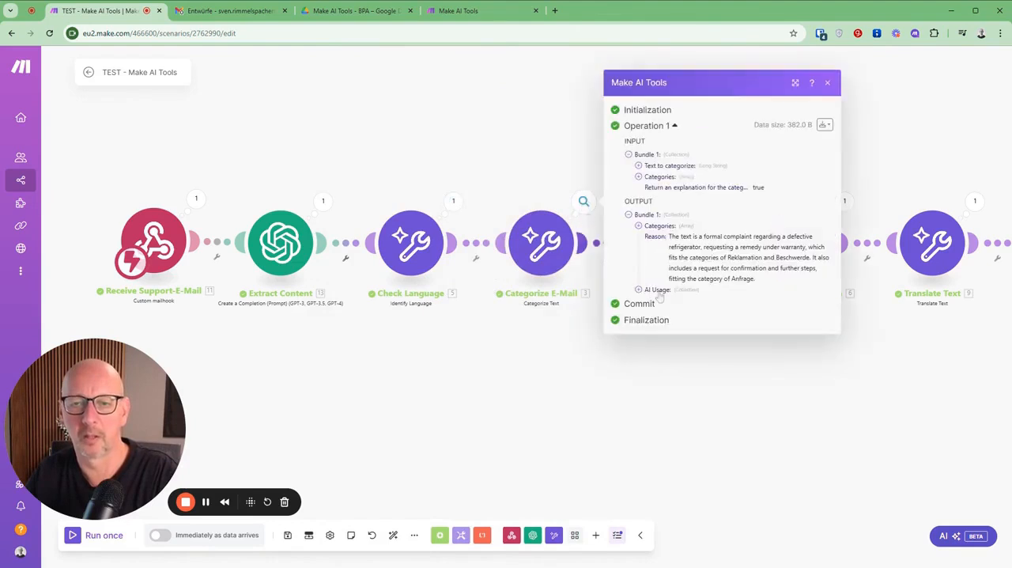
pyautogui.moveTo(563, 388); pyautogui.dragTo(397, 362)
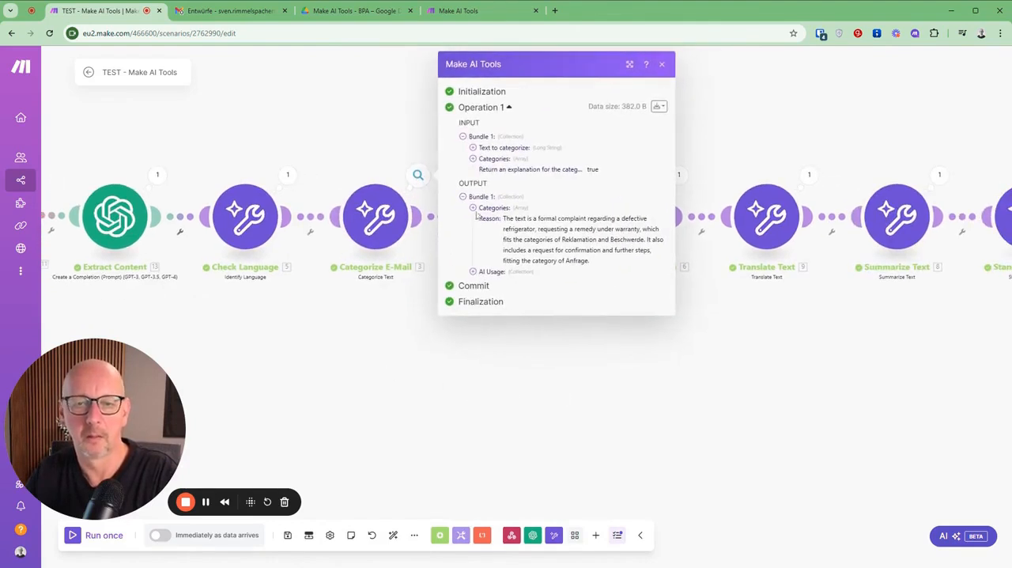
pyautogui.click(473, 207)
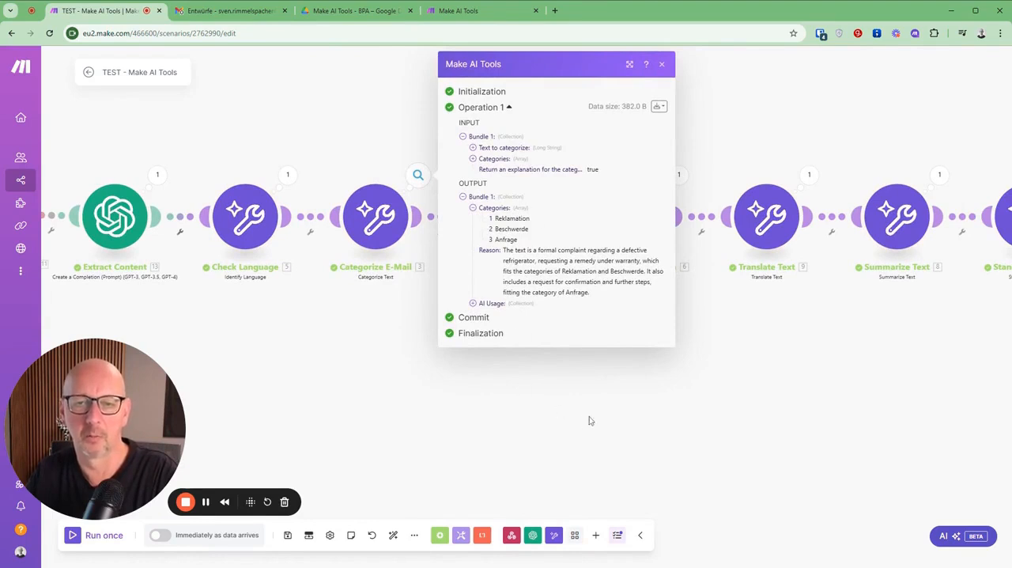
pyautogui.moveTo(543, 250); pyautogui.dragTo(591, 250)
pyautogui.click(624, 409)
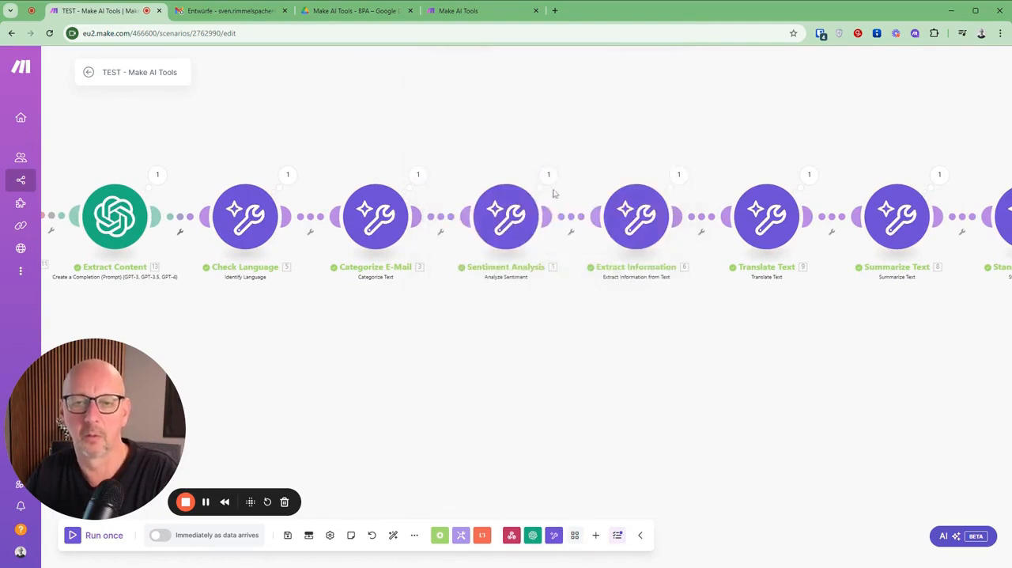
# Step: Check the sentiment and its description in the Sentiment Analysis module's run output
pyautogui.moveTo(587, 370); pyautogui.dragTo(504, 372)
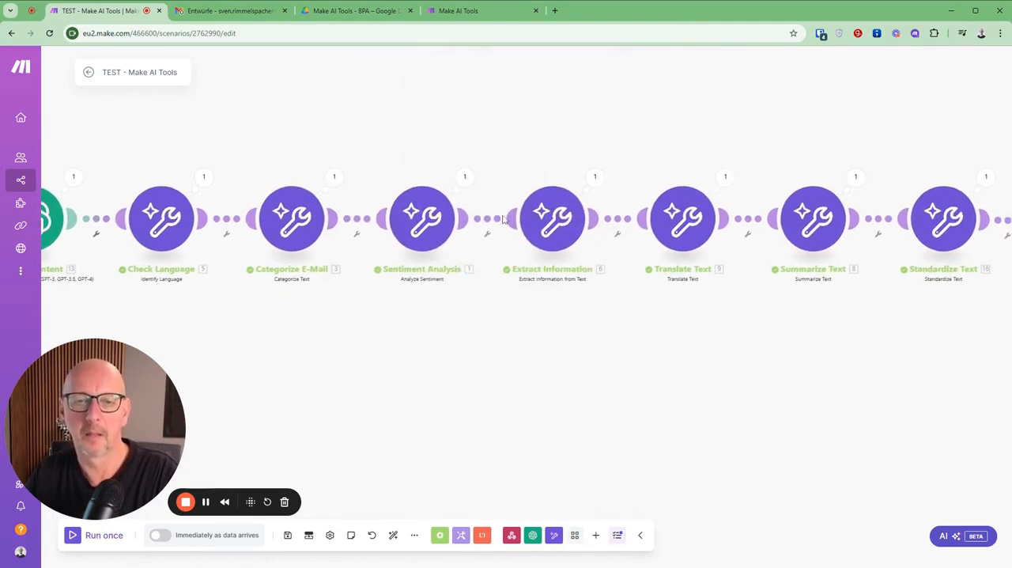
pyautogui.click(465, 177)
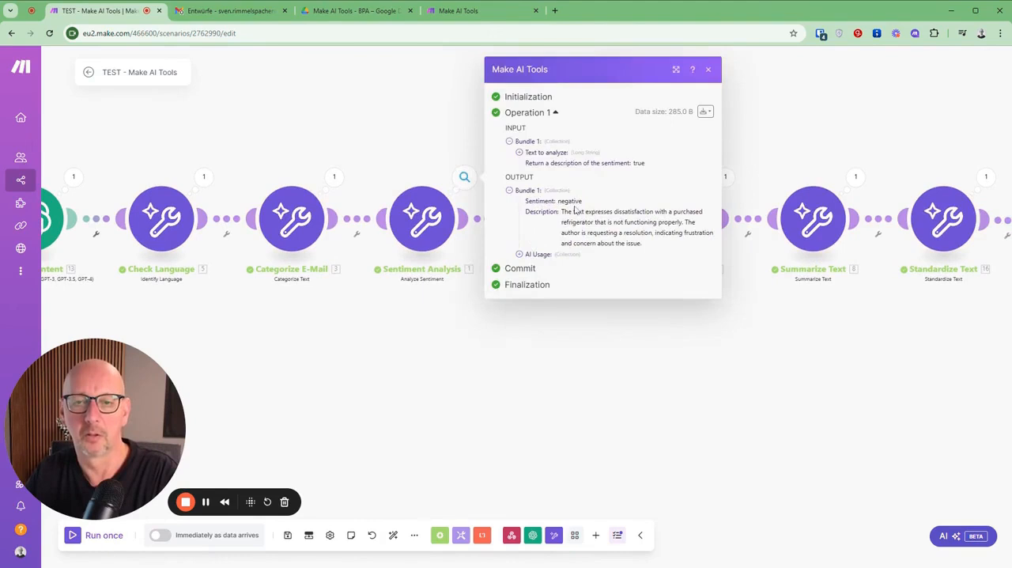
pyautogui.click(596, 364)
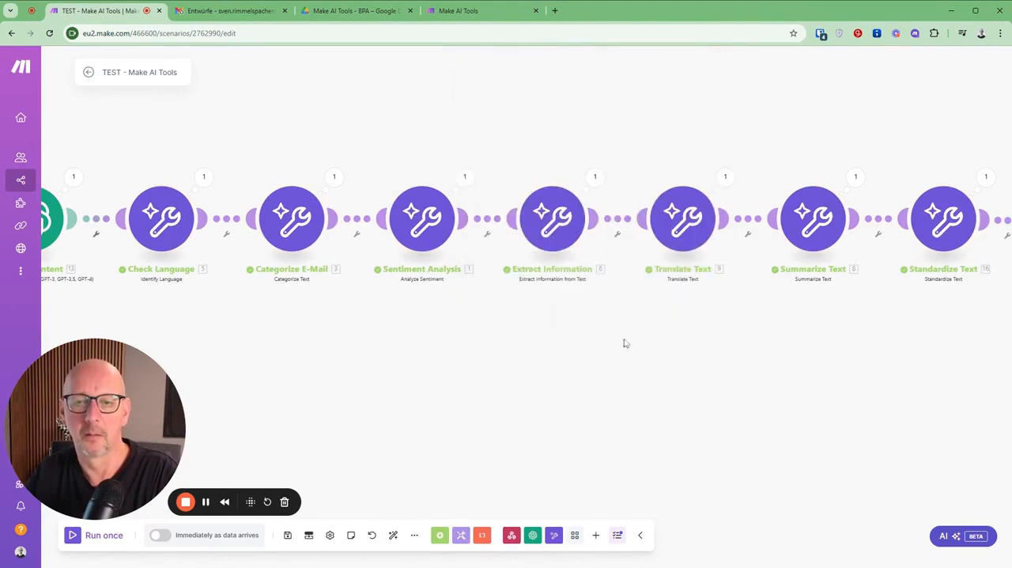
# Step: Examine the Extract Information module's output for product type, model, problem, serial number and AI token usage
pyautogui.moveTo(604, 359); pyautogui.dragTo(466, 337)
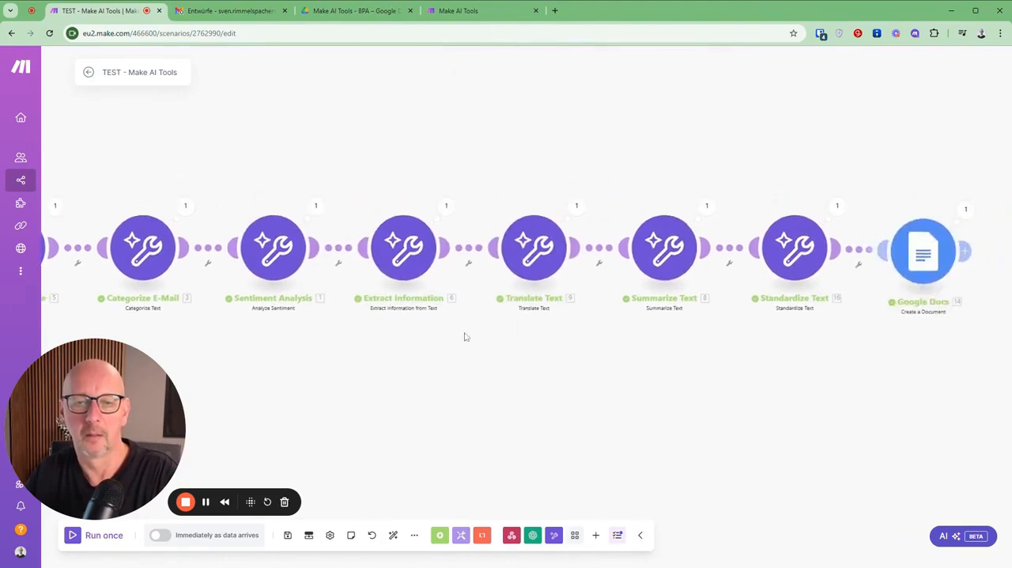
pyautogui.click(446, 204)
pyautogui.click(500, 274)
pyautogui.moveTo(522, 223); pyautogui.dragTo(649, 245)
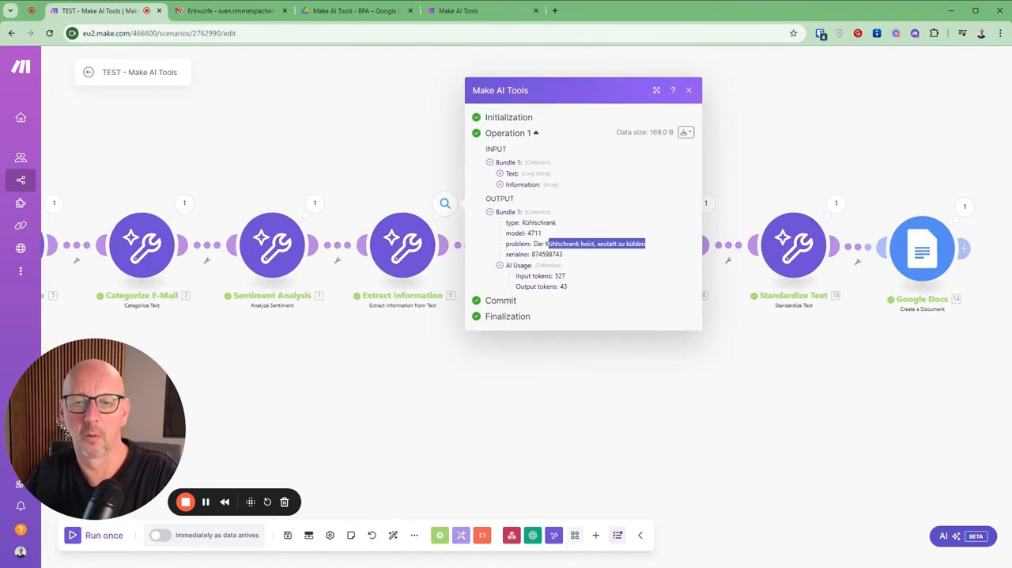
pyautogui.click(433, 425)
# Step: Check the English translation in the Translate Text module's run output and the summary in the Summarize Text module's output
pyautogui.hscroll(3, 512, 373)
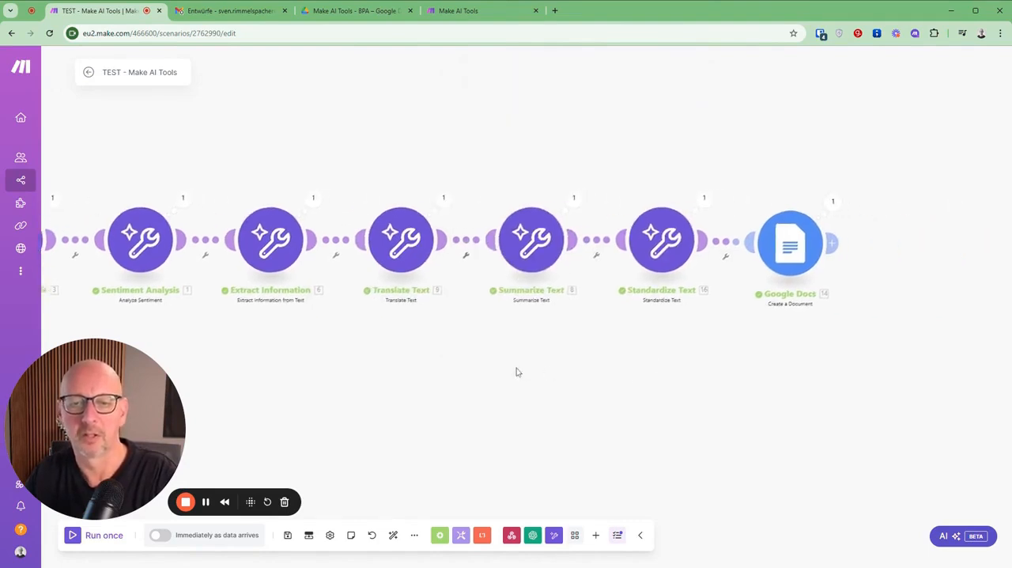
pyautogui.click(423, 188)
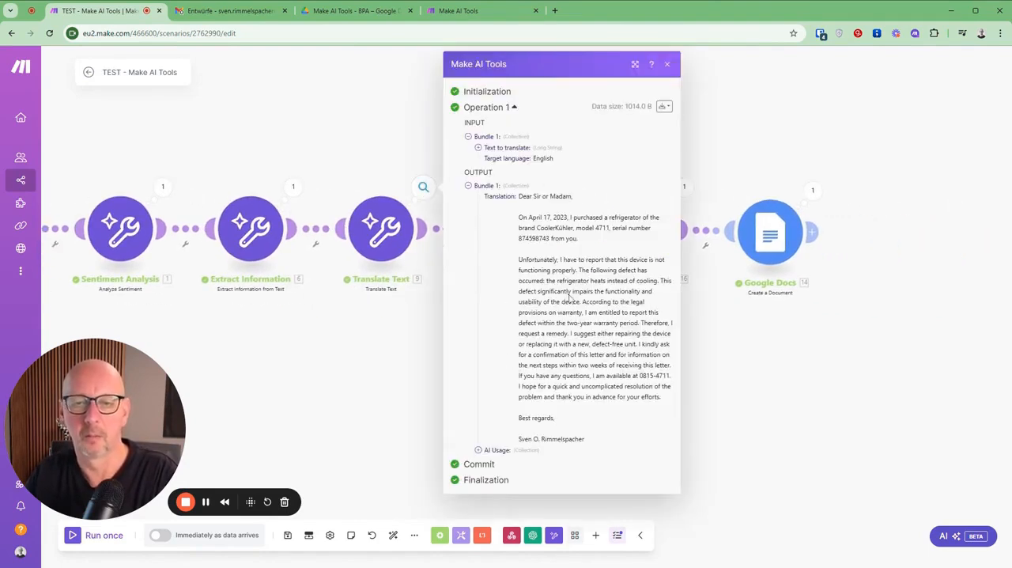
pyautogui.click(744, 384)
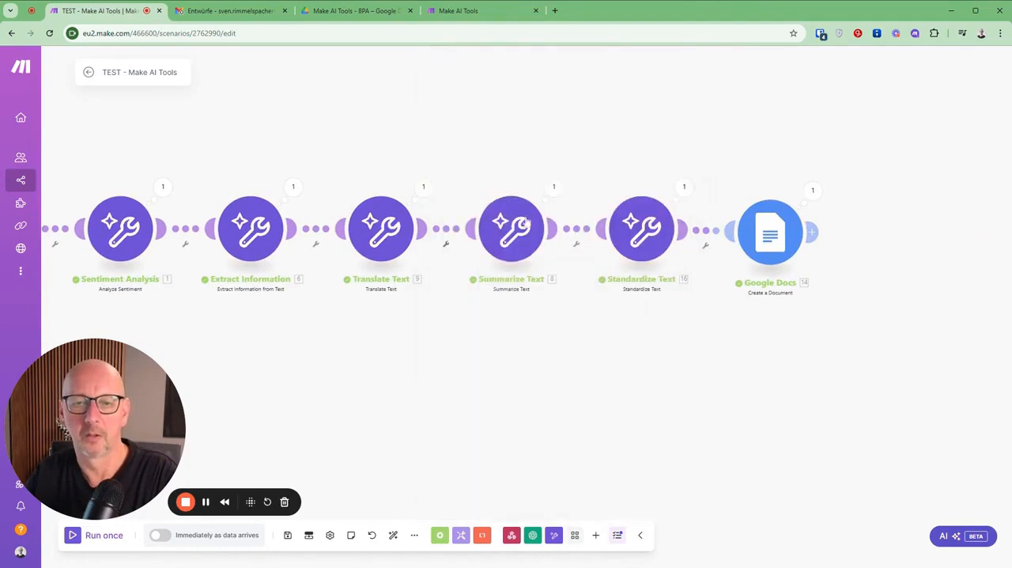
pyautogui.click(554, 187)
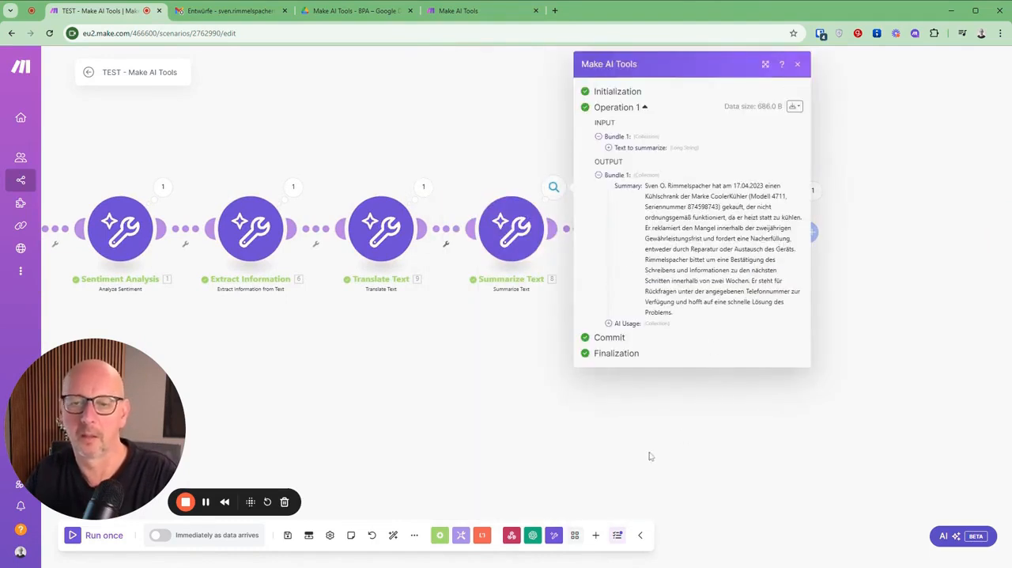
# Step: Inspect the Standardize Text module's AI token usage and standardized text, and close its run details
pyautogui.click(510, 223)
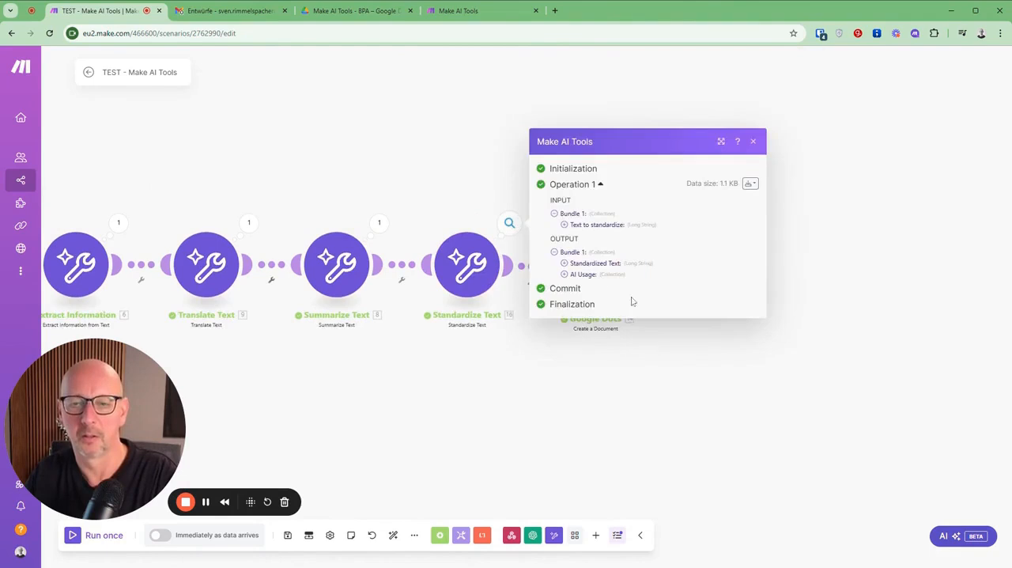
pyautogui.click(564, 273)
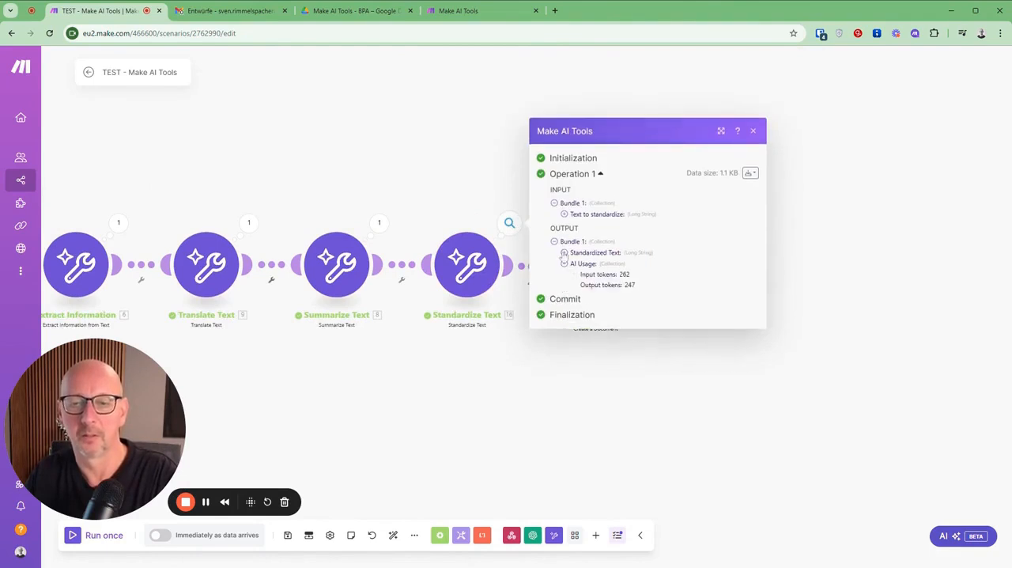
pyautogui.click(563, 253)
pyautogui.click(753, 64)
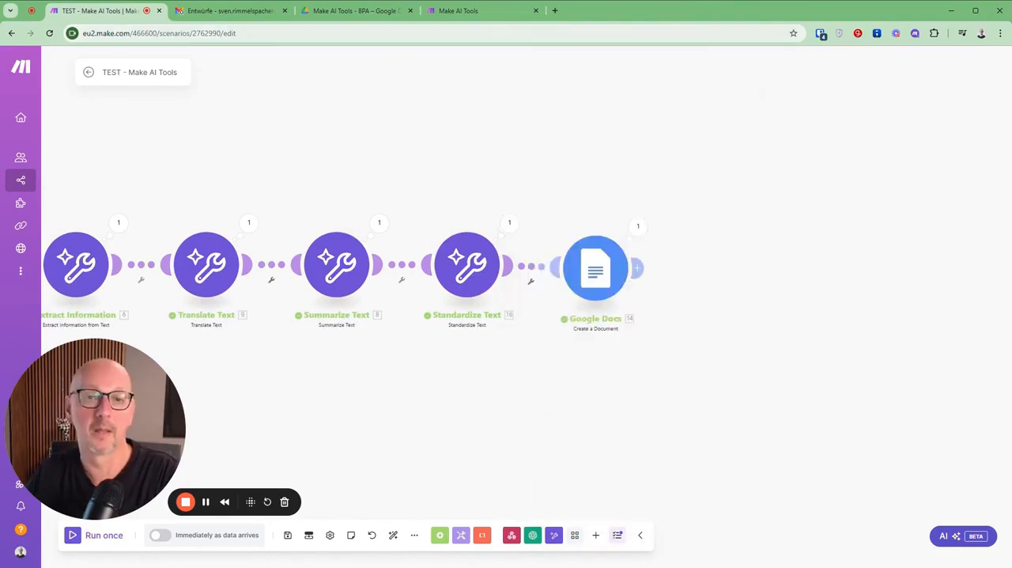
# Step: Open the generated Make AI Tools Test document from the Google Drive folder and review its e-mail header and extracted mail content
pyautogui.click(354, 11)
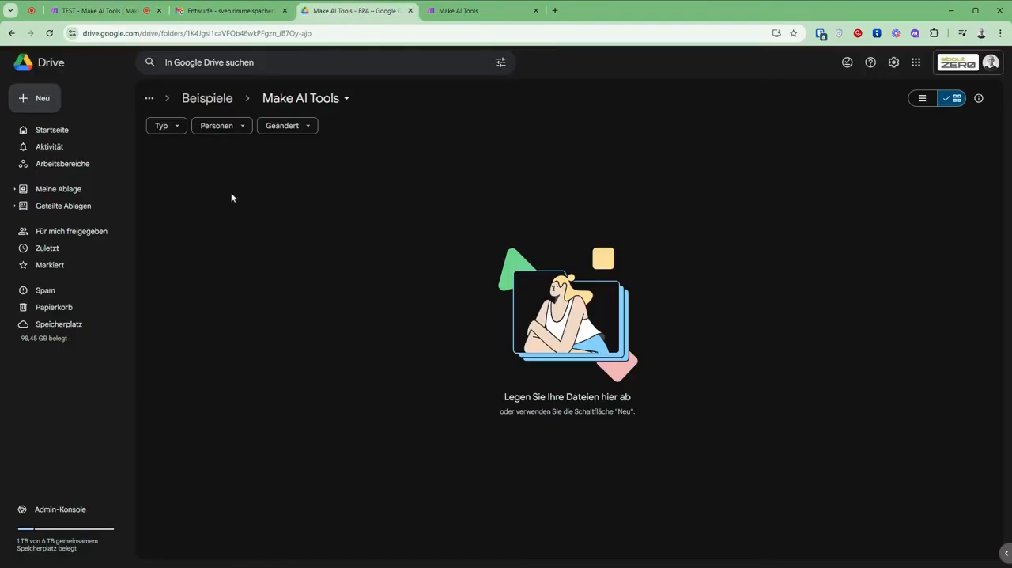
pyautogui.doubleClick(212, 235)
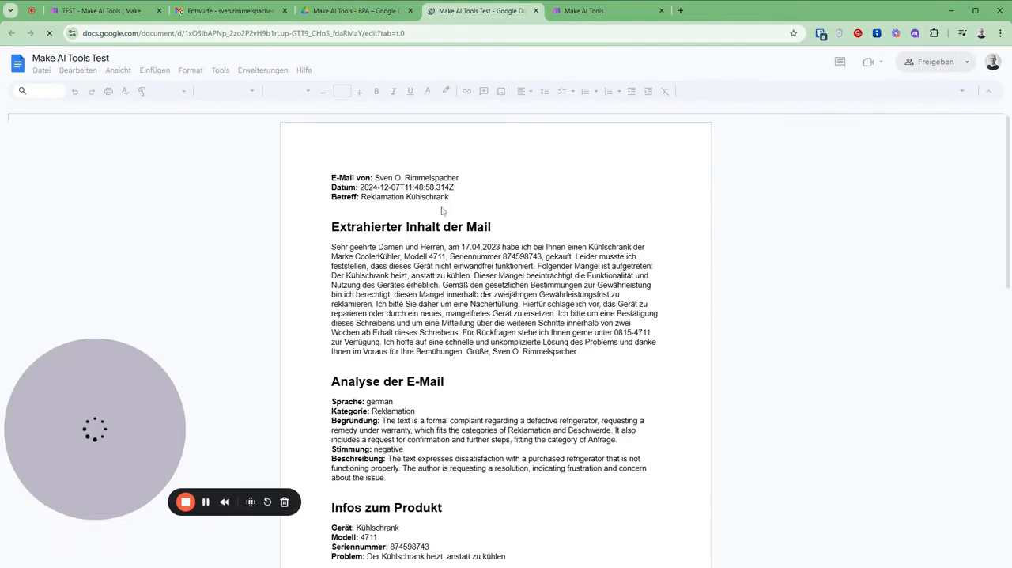
pyautogui.click(449, 276)
pyautogui.scroll(-1, 564, 274)
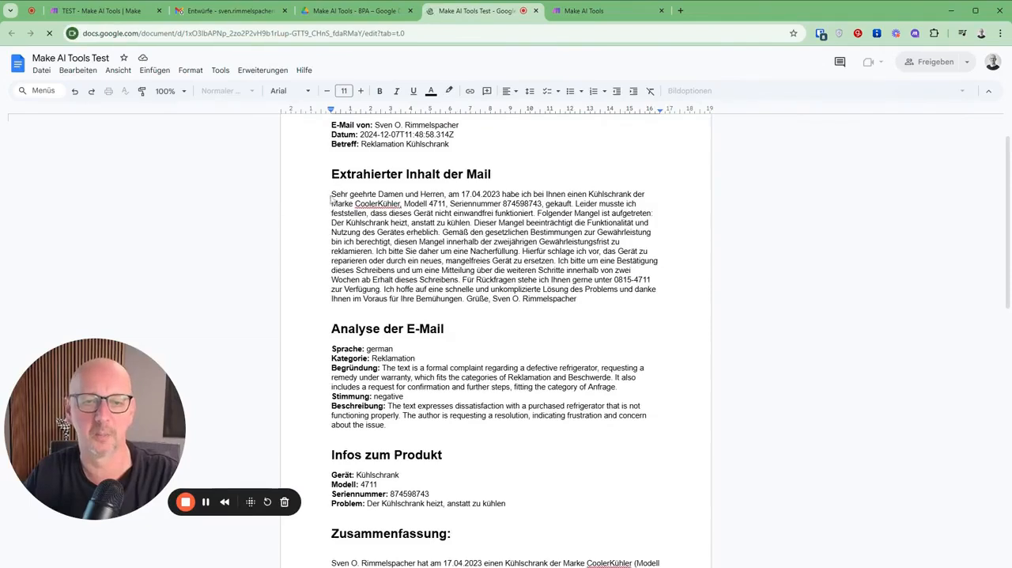
pyautogui.scroll(-1, 447, 301)
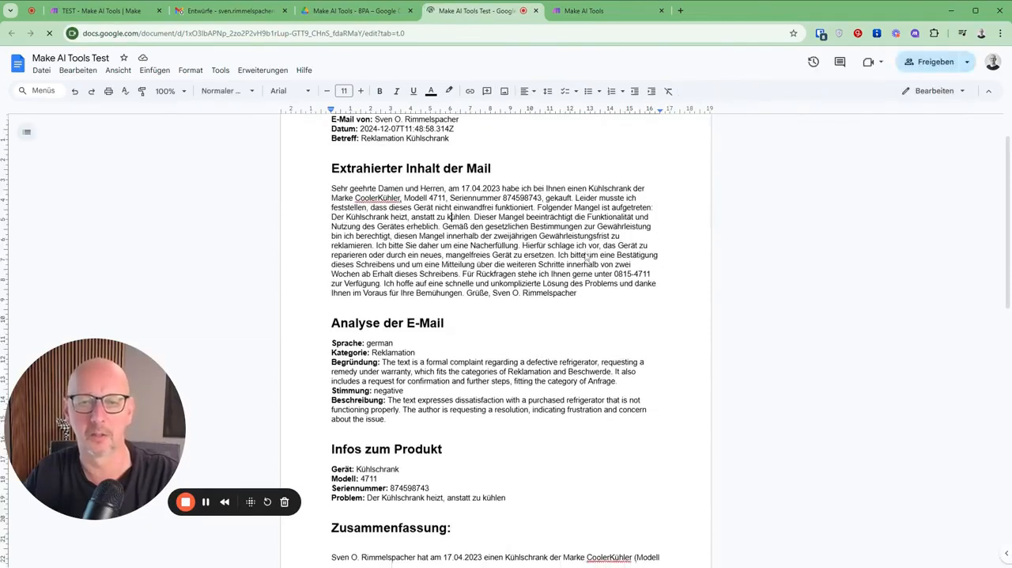
pyautogui.scroll(-1, 585, 256)
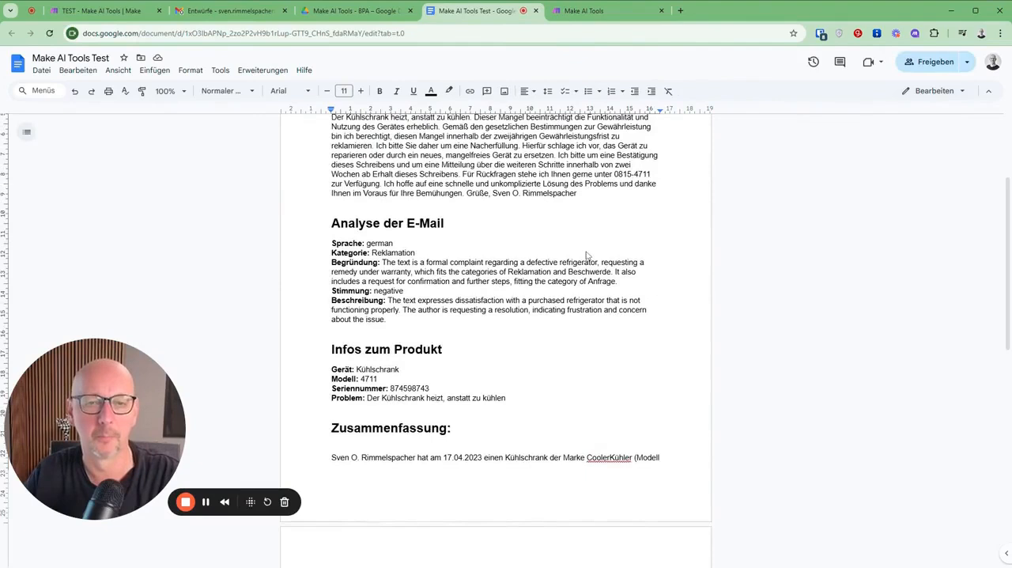
# Step: Examine the document's e-mail analysis section for category, reasoning, sentiment and sentiment description
pyautogui.scroll(-1, 587, 255)
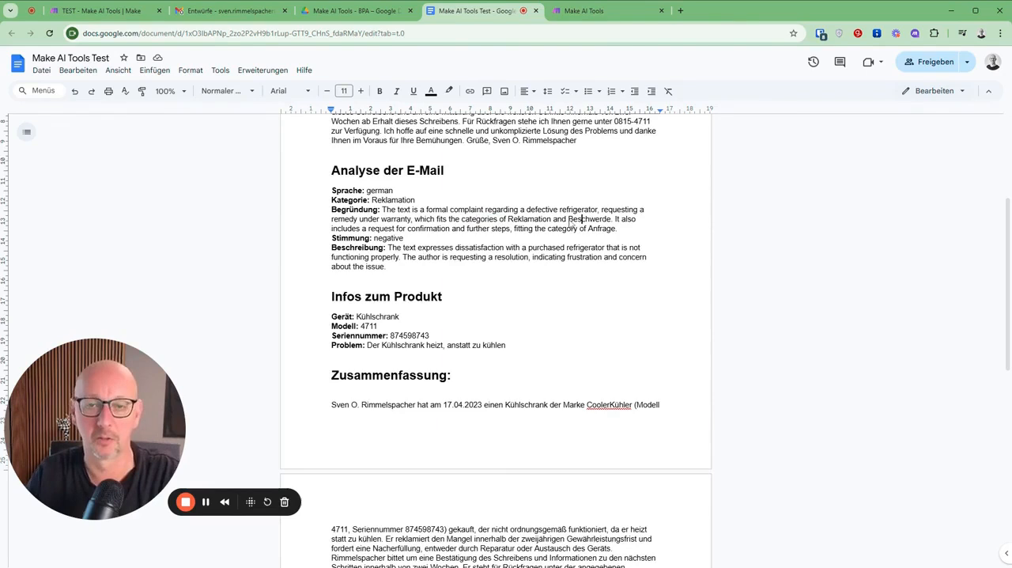
pyautogui.scroll(-1, 403, 269)
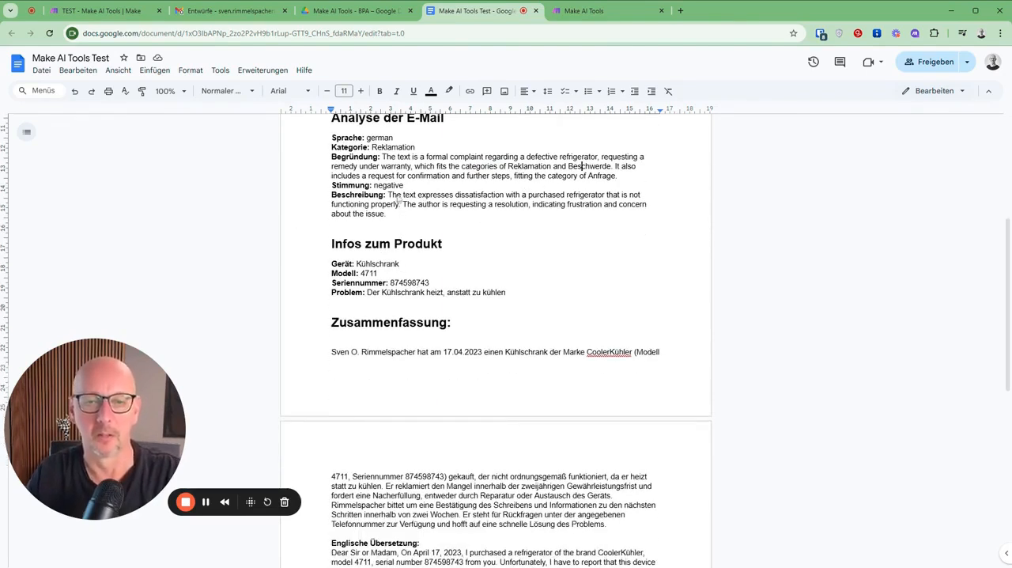
pyautogui.doubleClick(474, 198)
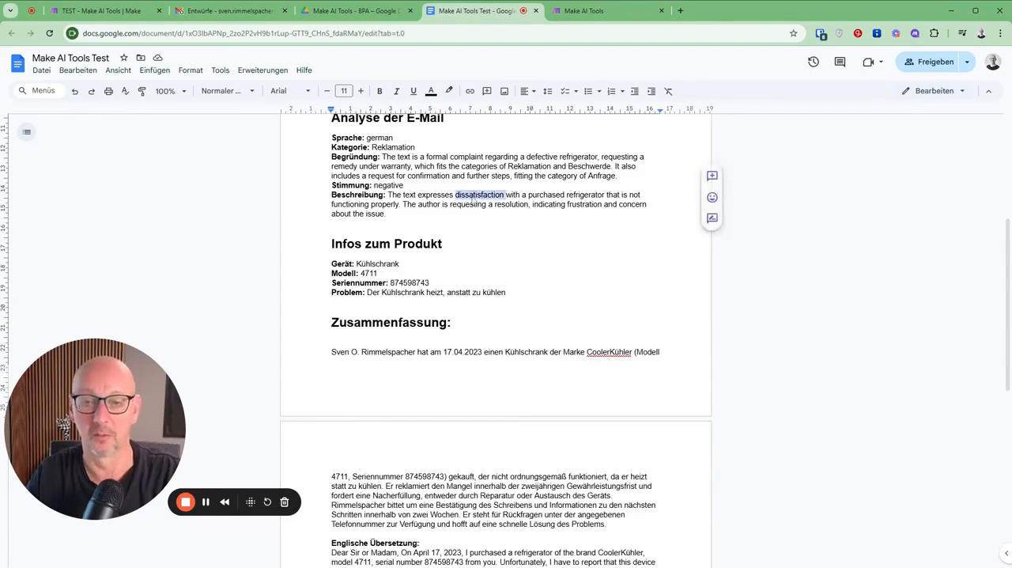
pyautogui.doubleClick(389, 185)
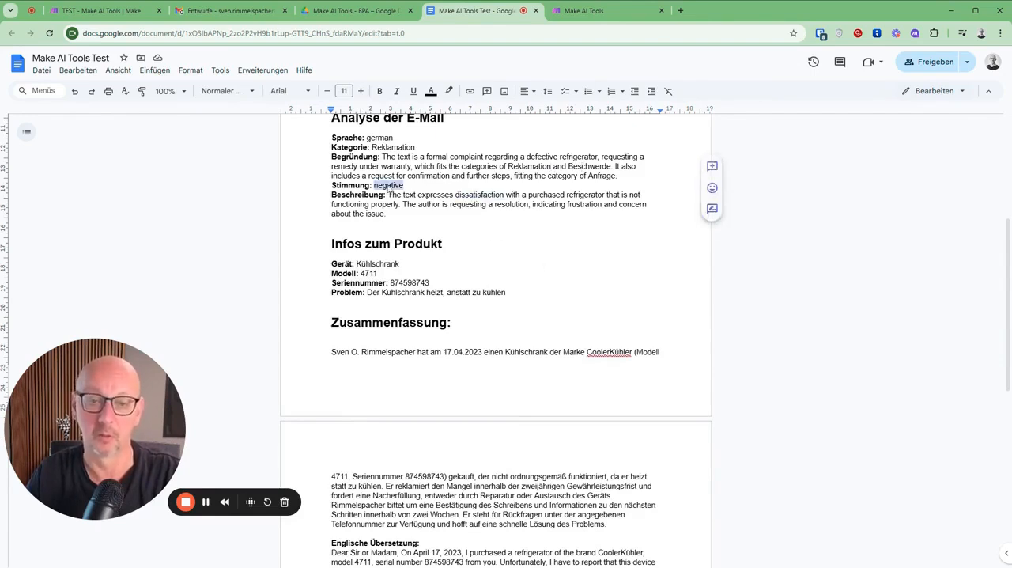
pyautogui.click(551, 214)
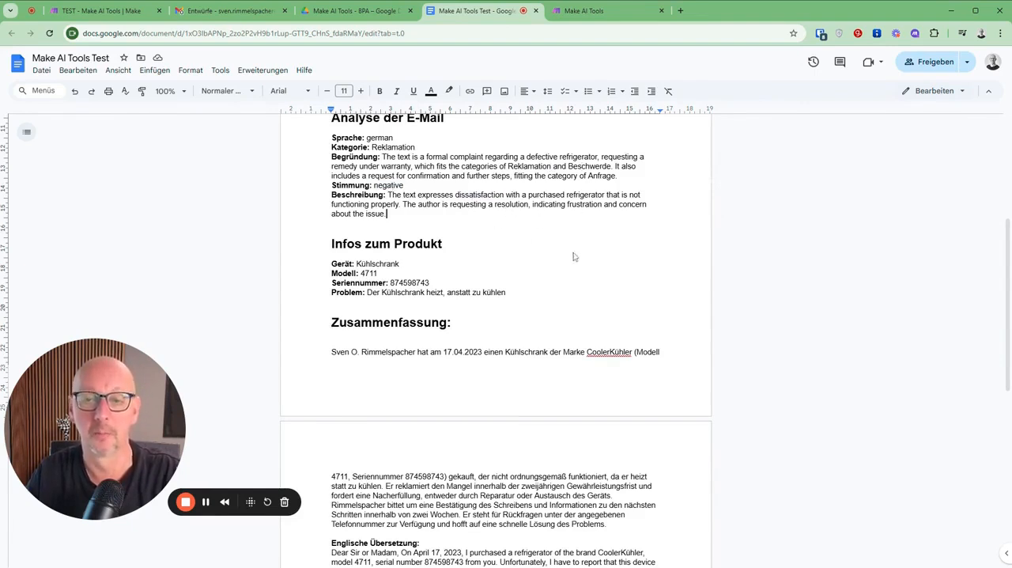
pyautogui.click(581, 205)
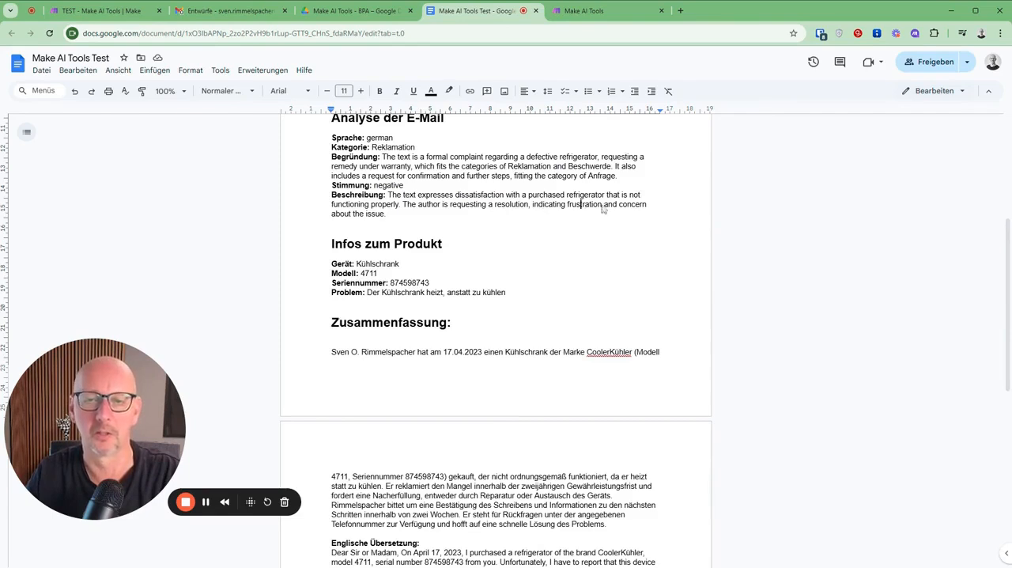
# Step: Review the document's product information, summary and English translation, and return to the TEST - Make AI Tools scenario in Make
pyautogui.scroll(-3, 465, 230)
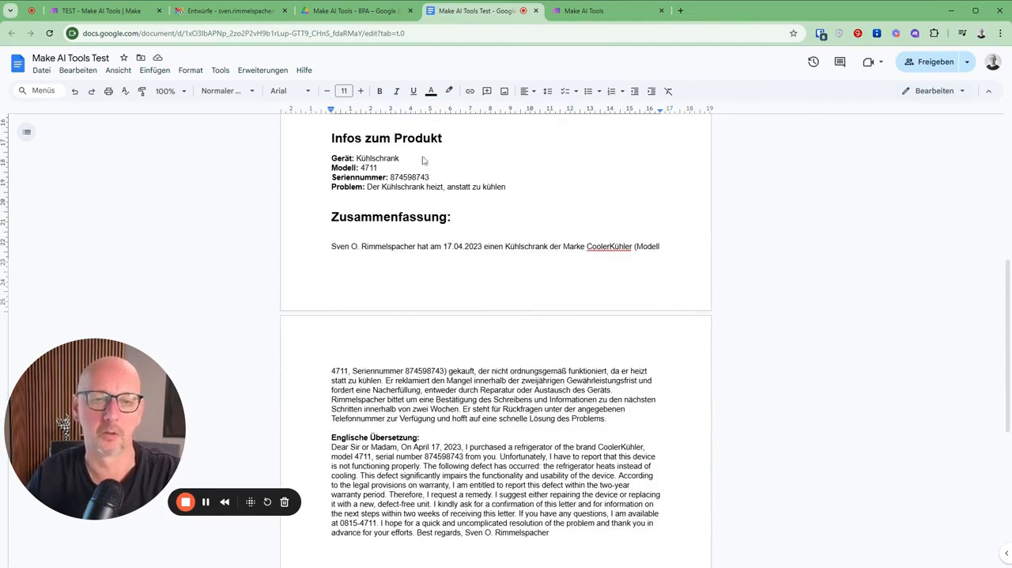
pyautogui.scroll(-2, 595, 215)
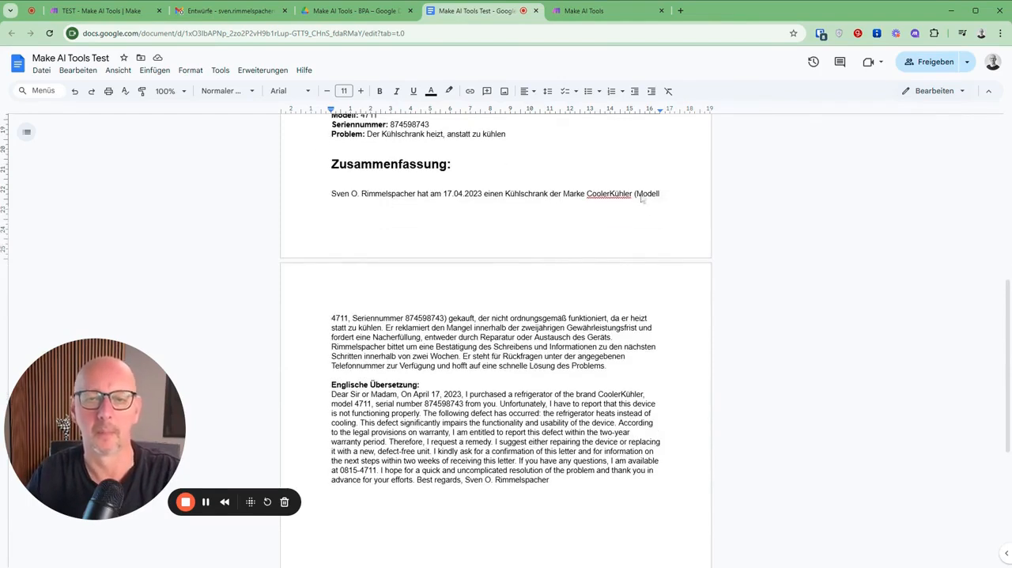
pyautogui.scroll(-2, 496, 340)
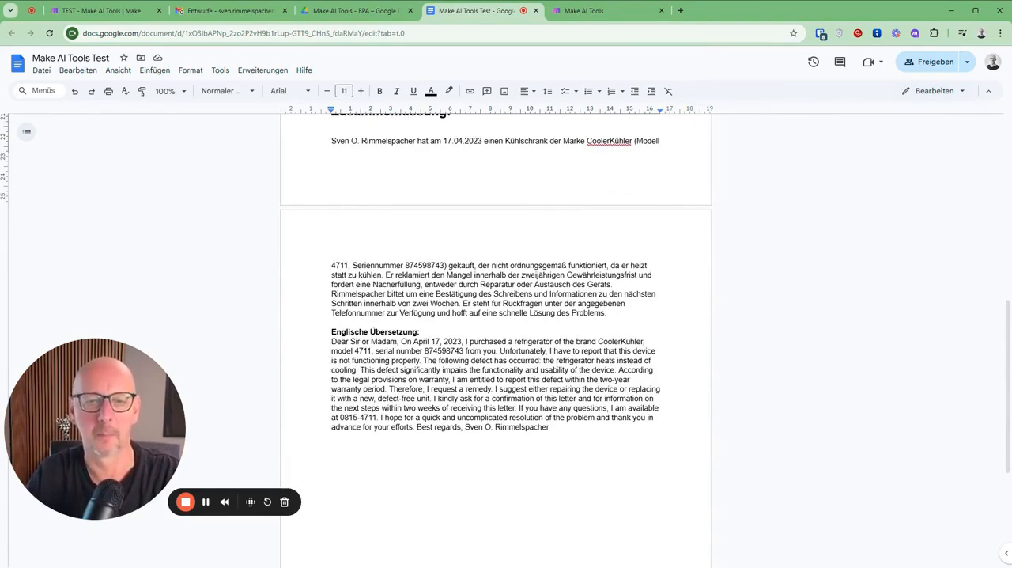
pyautogui.scroll(-3, 496, 332)
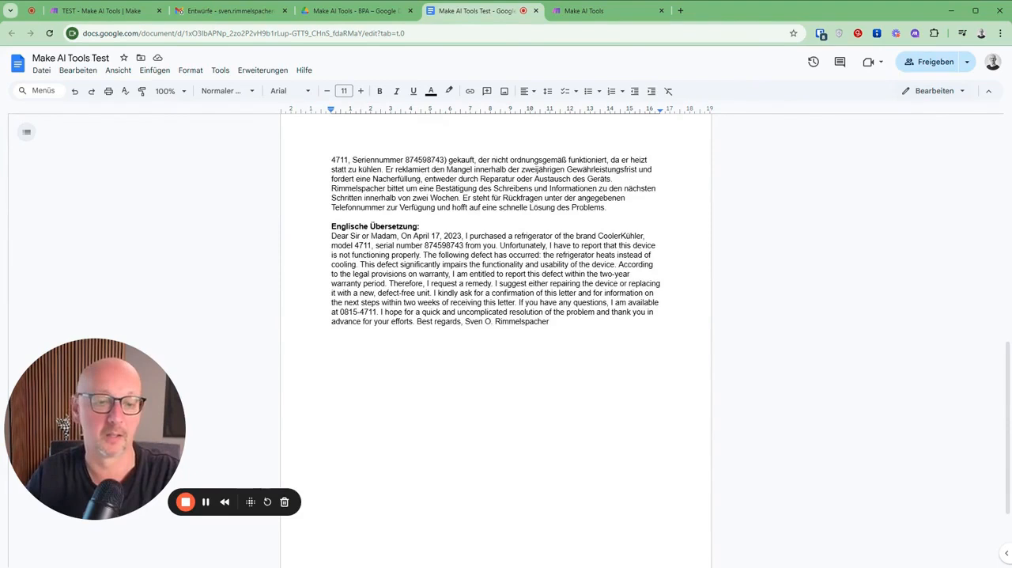
pyautogui.click(103, 12)
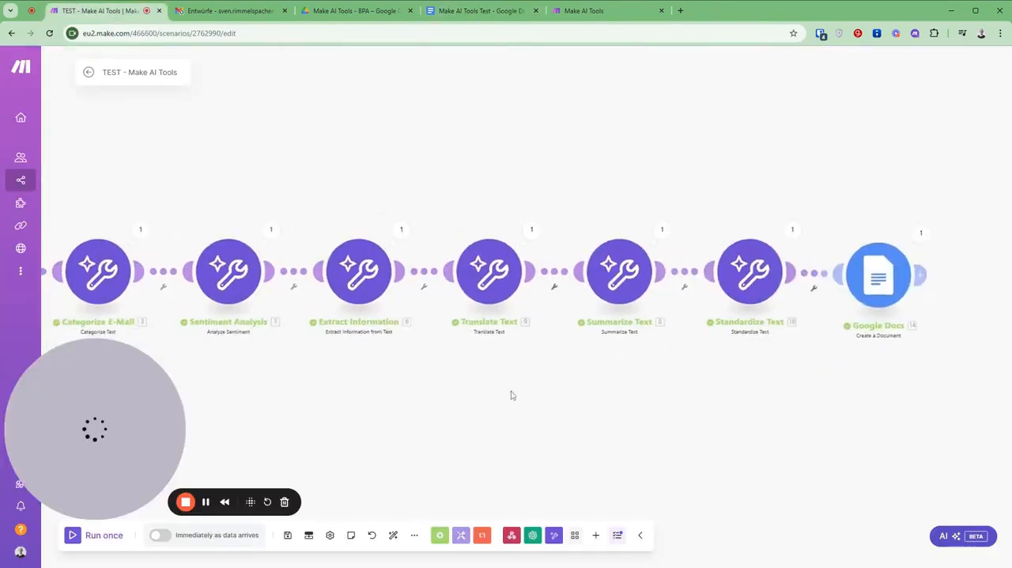